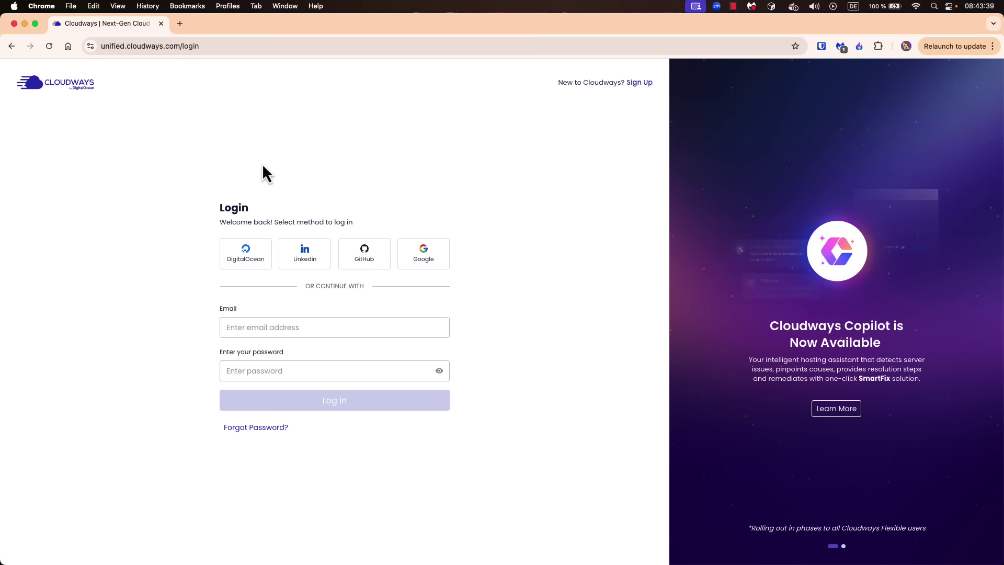
Step: Log in with the saved autofill credentials and open My Servers to list todo-app-server
click(368, 327)
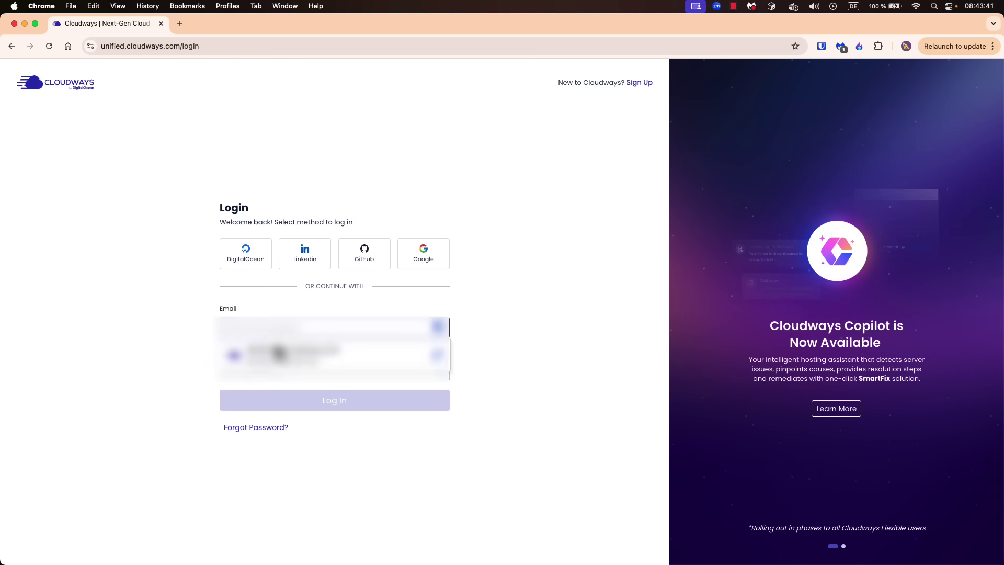
click(281, 351)
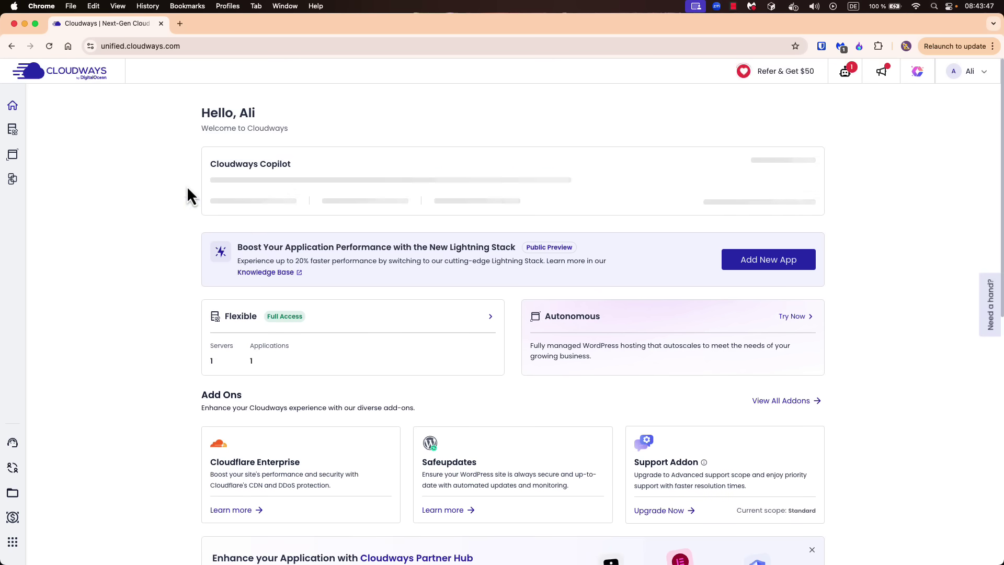
mouse_move(13, 132)
click(85, 153)
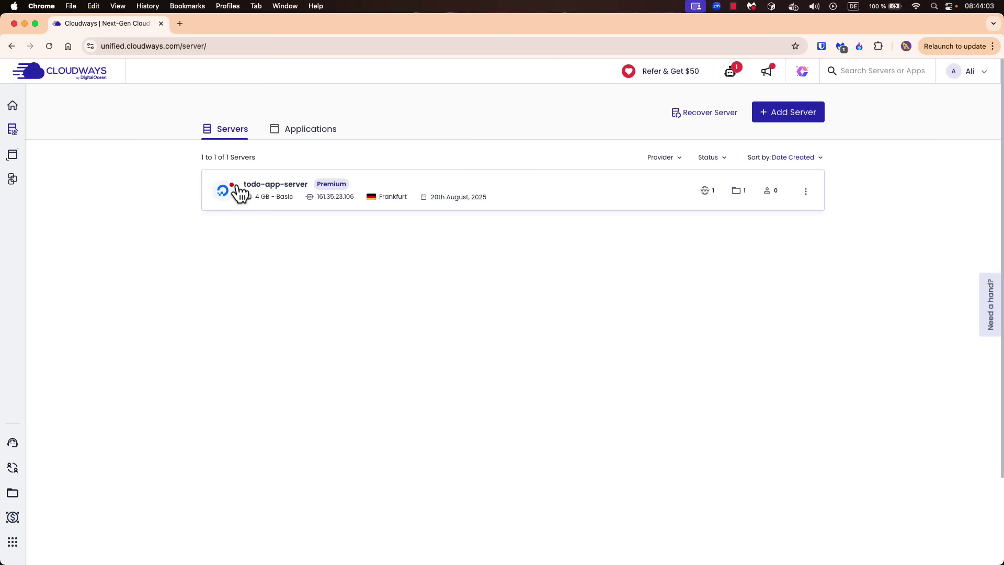
Step: Start todo-app-server from its actions menu, then show the Applications list with todo-app-v1
click(805, 194)
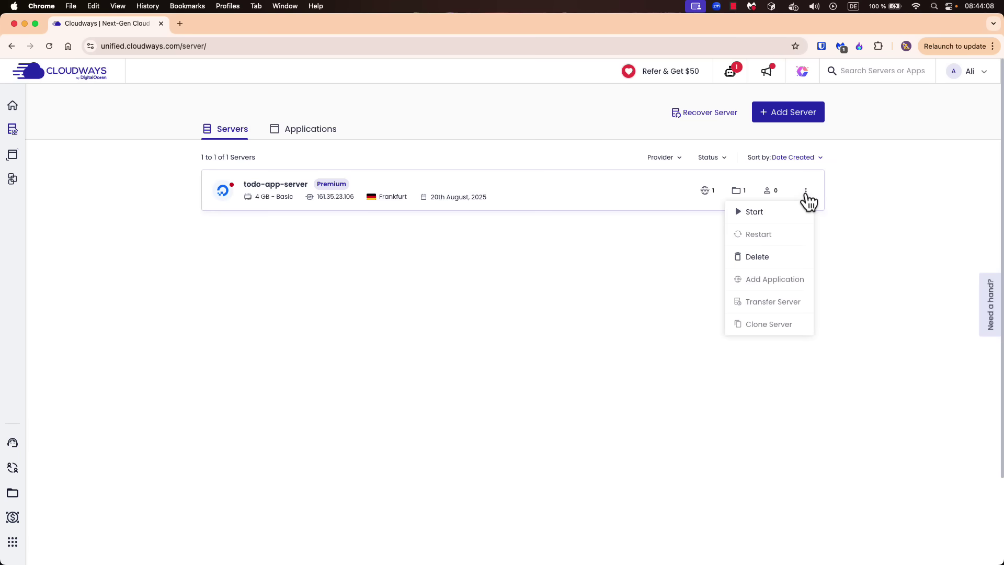
click(767, 212)
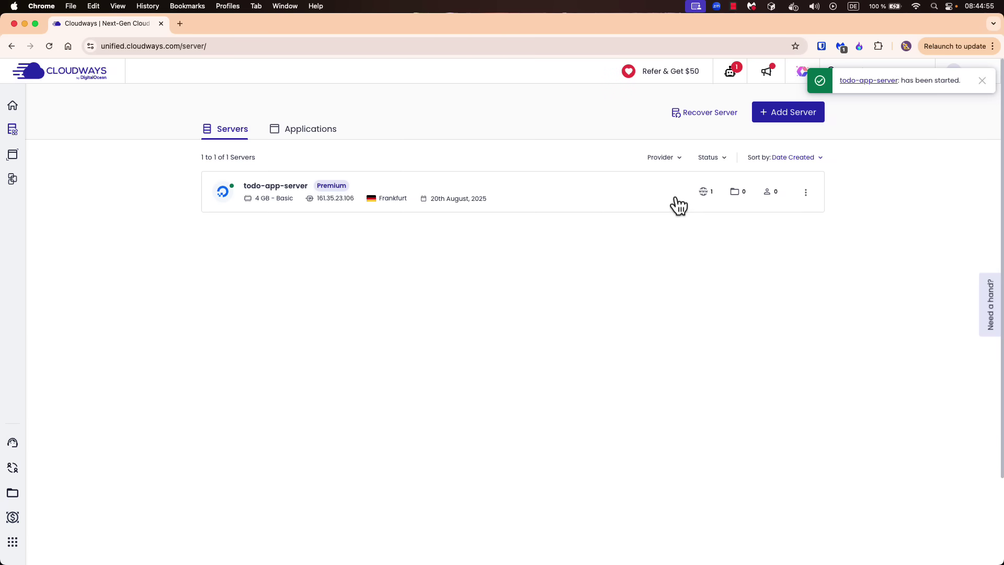
click(306, 134)
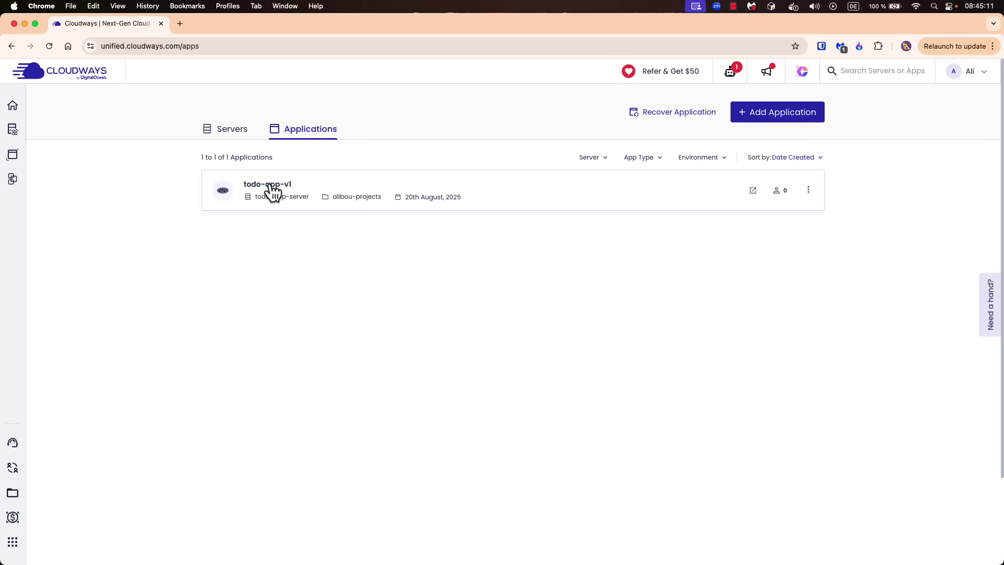
Step: Open todo-app-v1's live site in a new tab and begin appending /todoapp to its address
click(272, 193)
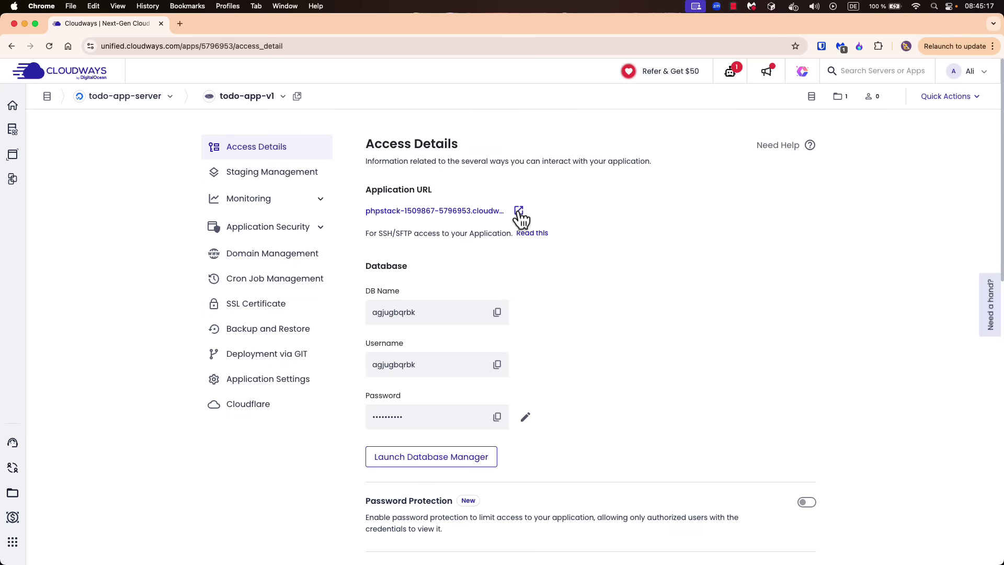
click(520, 210)
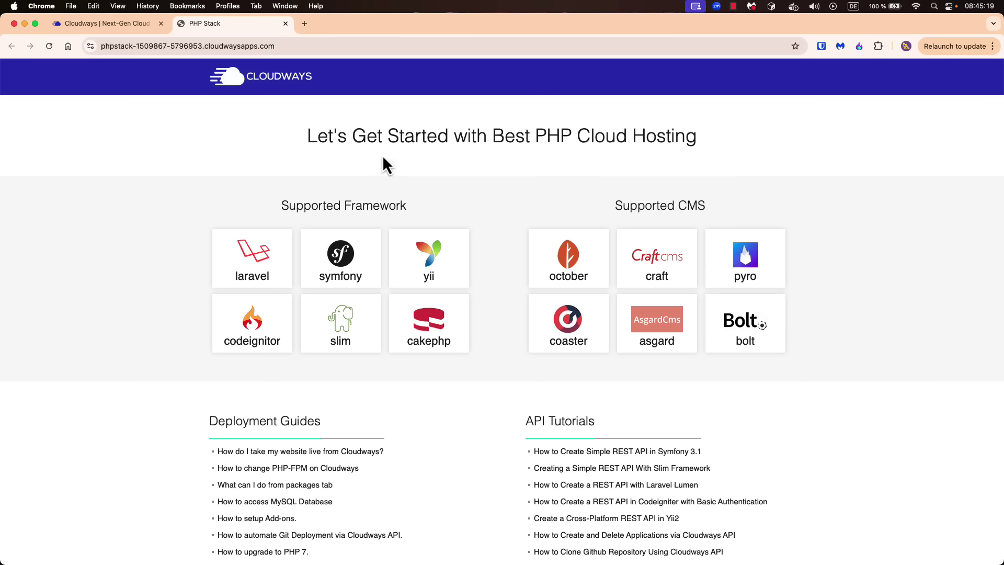
click(323, 46)
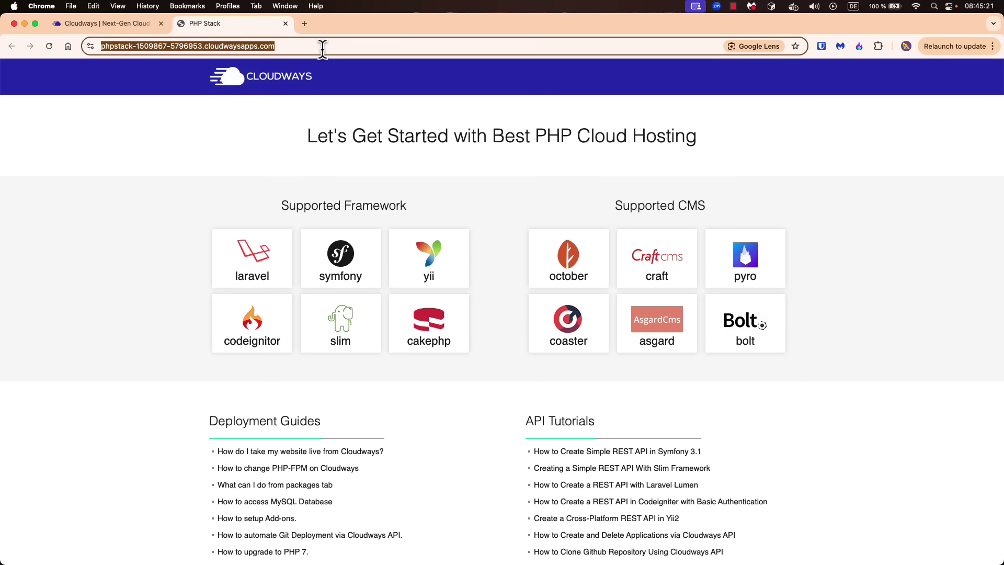
text(/)
key(Escape)
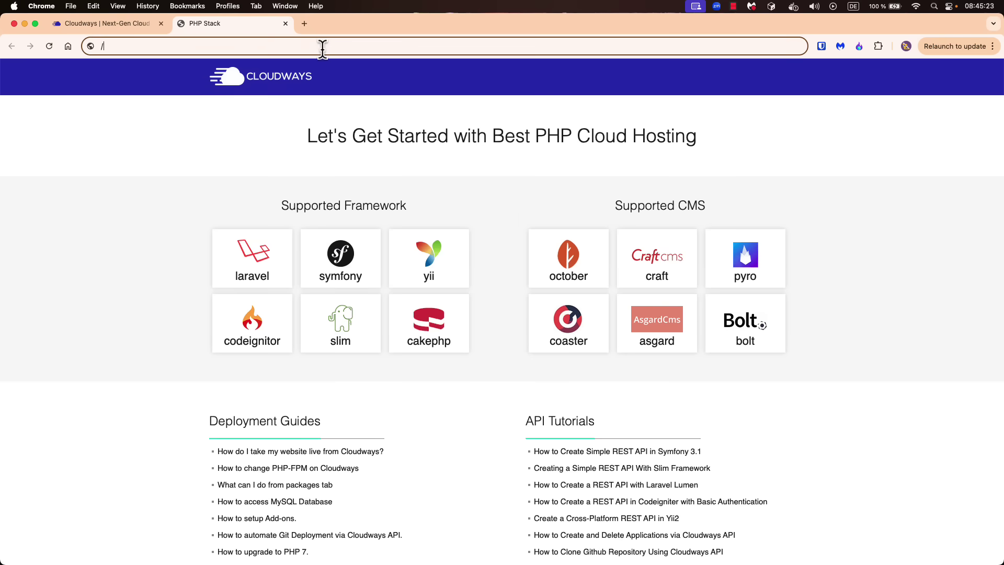
key(Escape)
click(323, 50)
text(/)
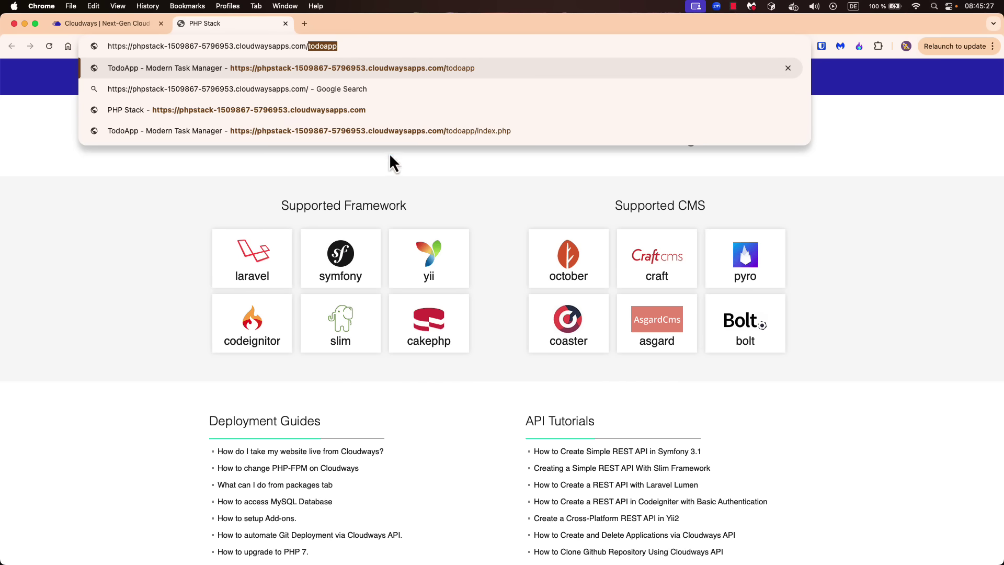
Step: Load the TodoApp page and switch it to dark mode and back to light
click(440, 67)
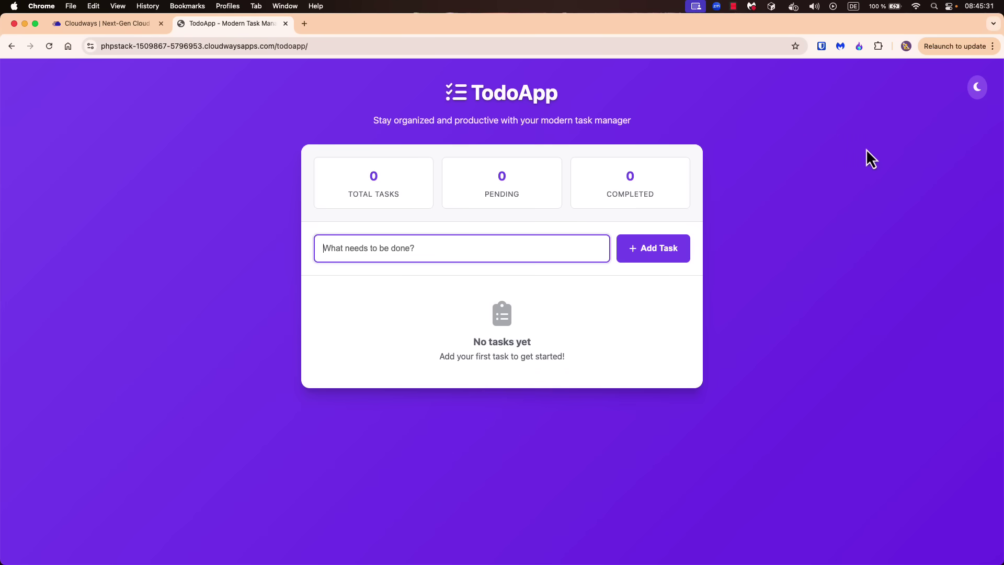
click(977, 88)
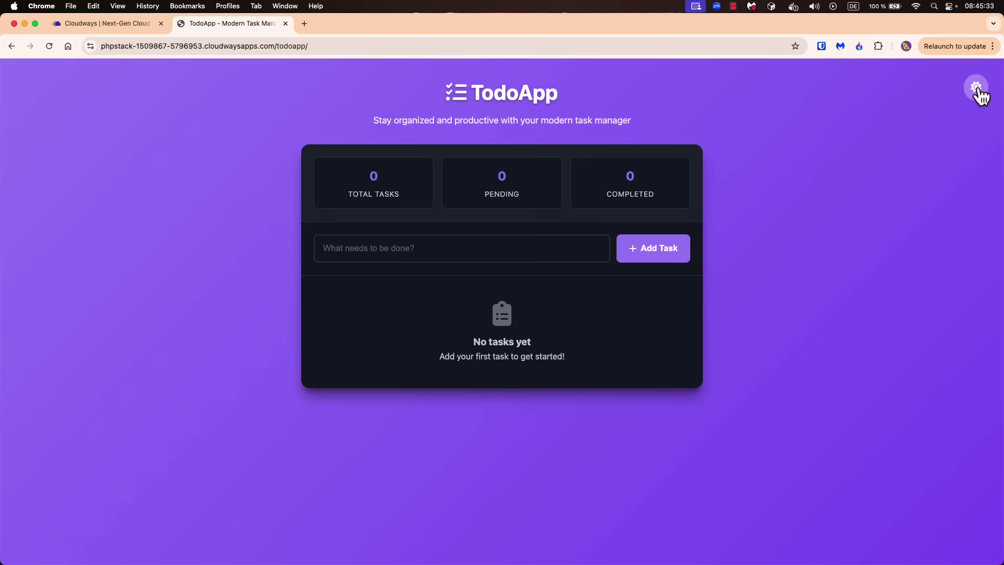
click(977, 88)
Step: Add a task named 'Test', mark it done then undone, and return to Cloudways
click(398, 248)
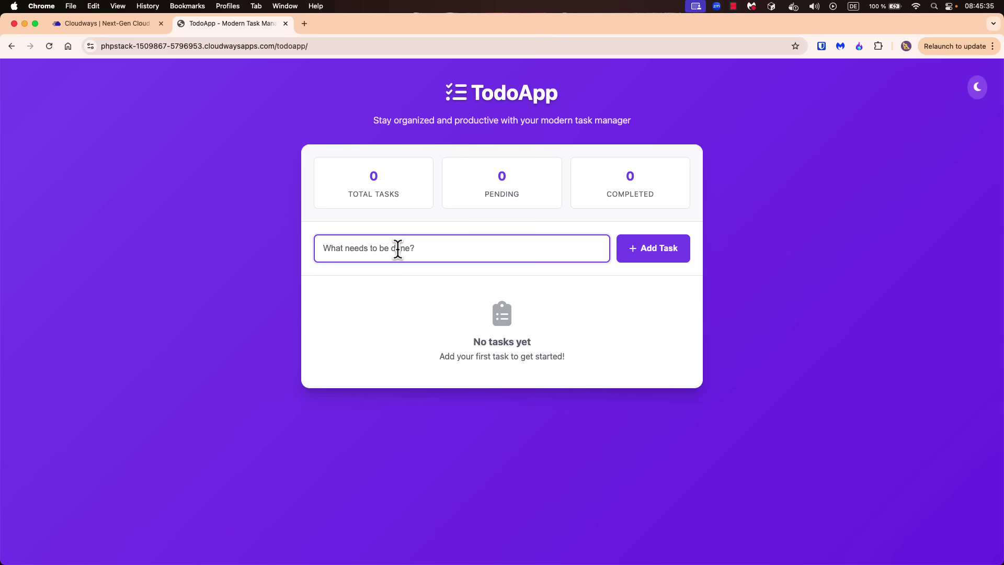
text(Test)
key(Return)
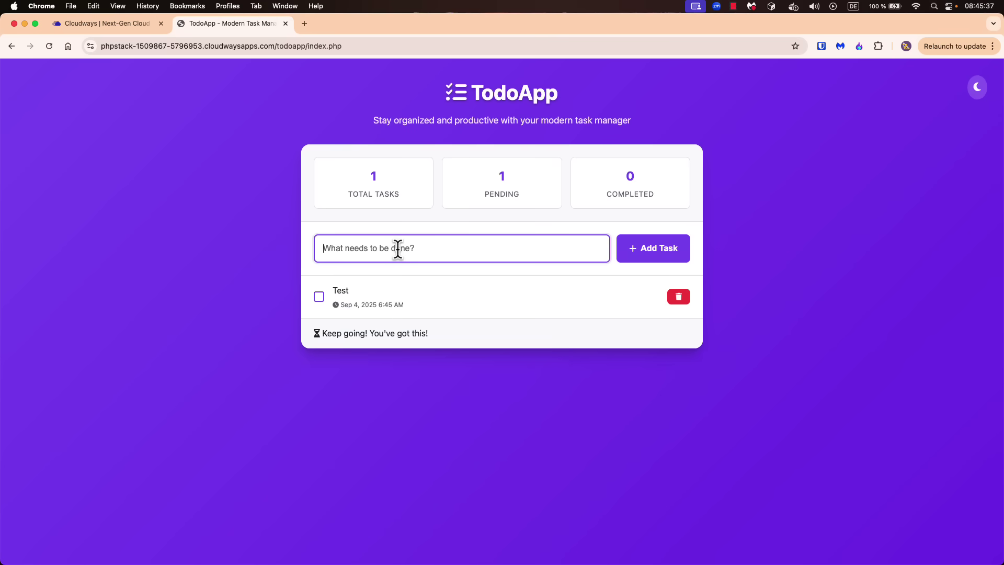
click(319, 297)
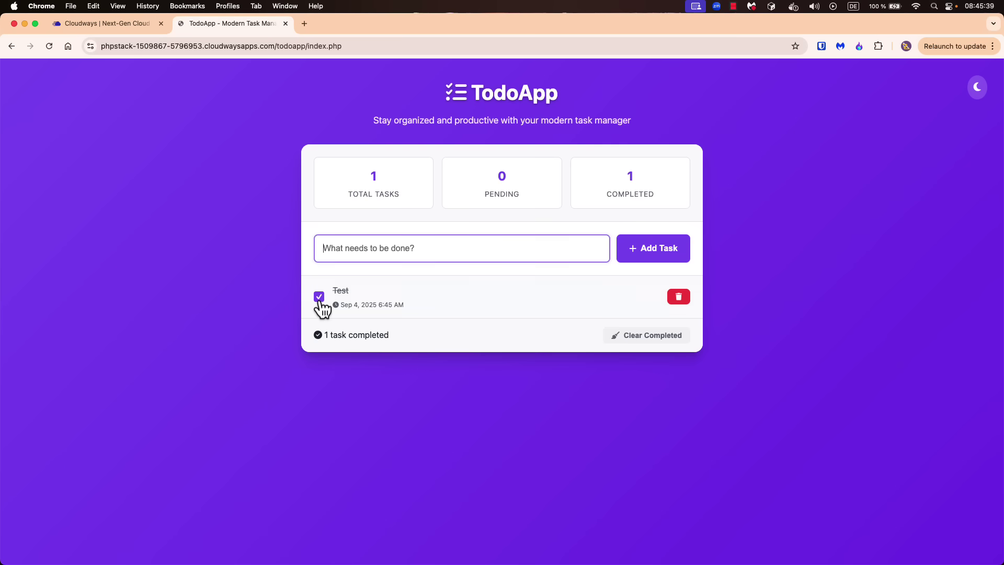
click(319, 298)
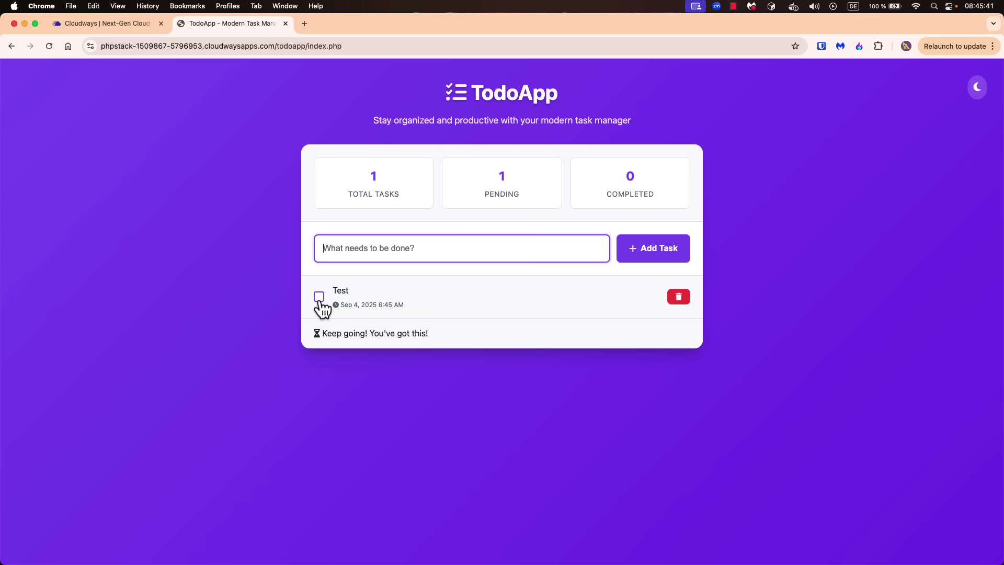
click(115, 25)
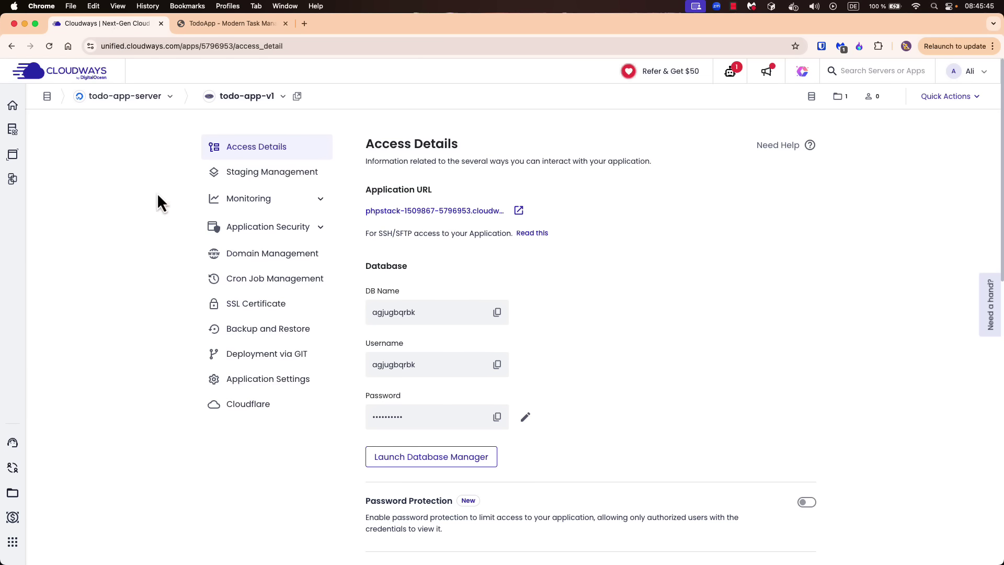
Step: View todo-app-v1's Staging Management page at 125% zoom, highlighting 'isolated environment', then return to TodoApp
click(257, 182)
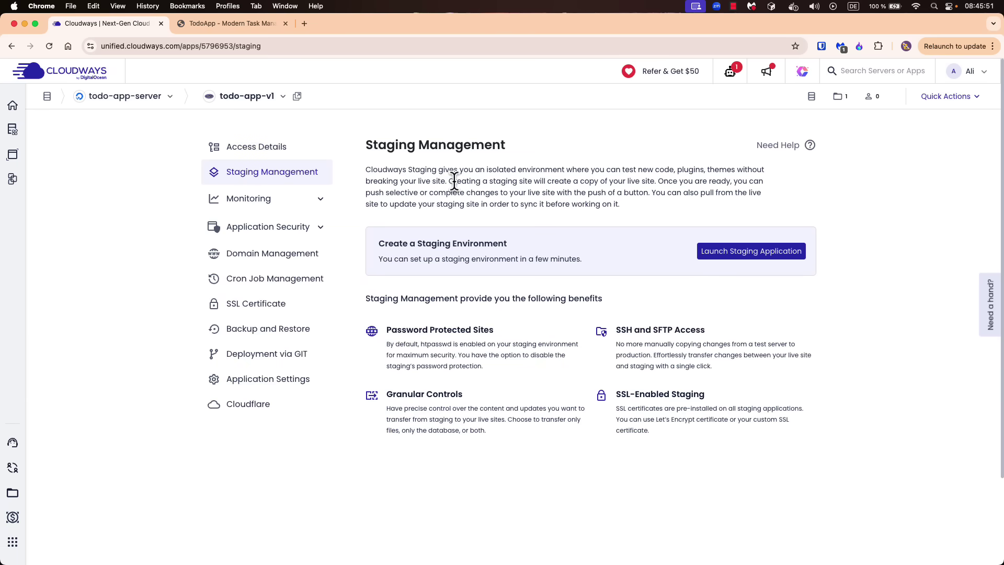
key(super+equal)
key(super+equal)
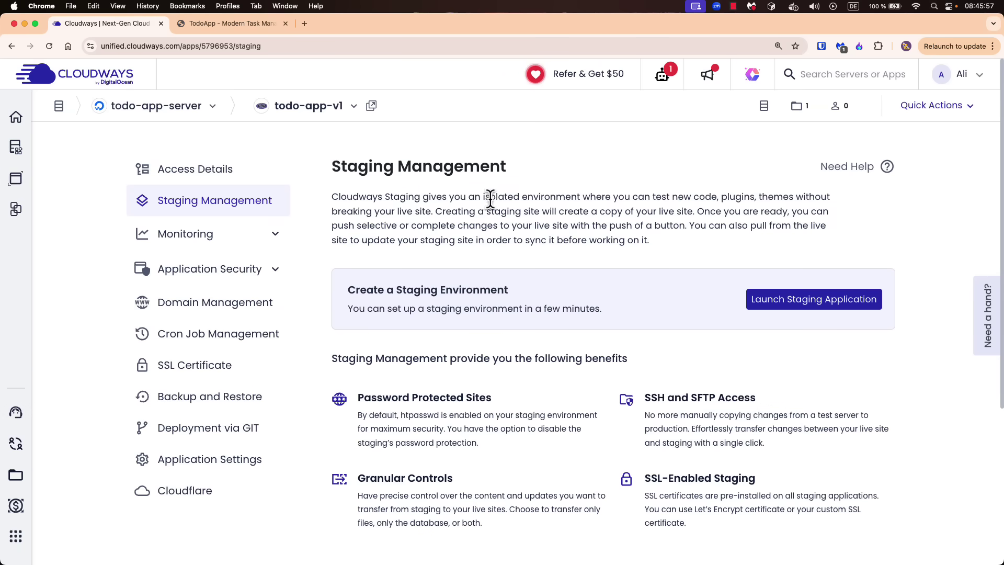
drag(523, 198, 580, 199)
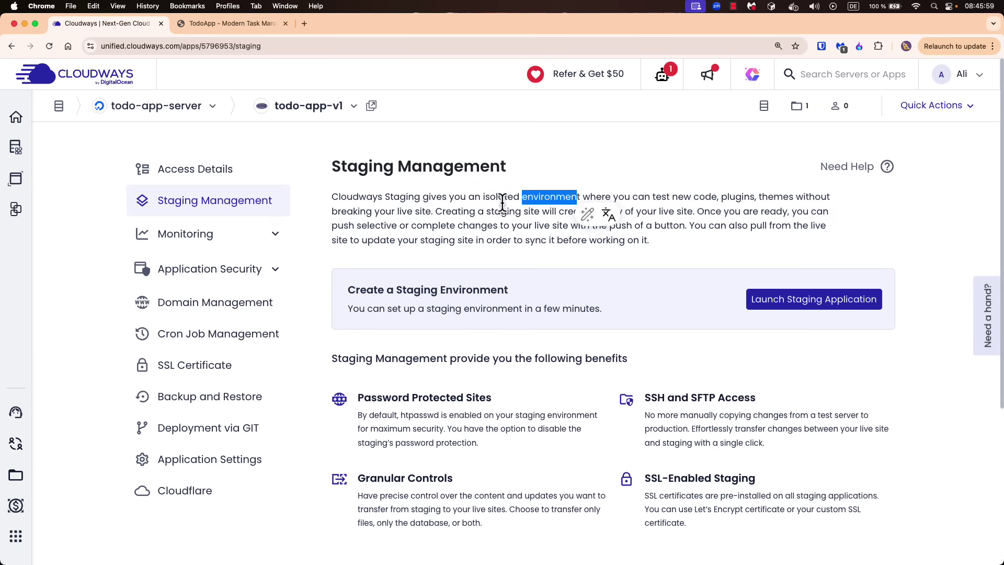
drag(482, 198, 578, 198)
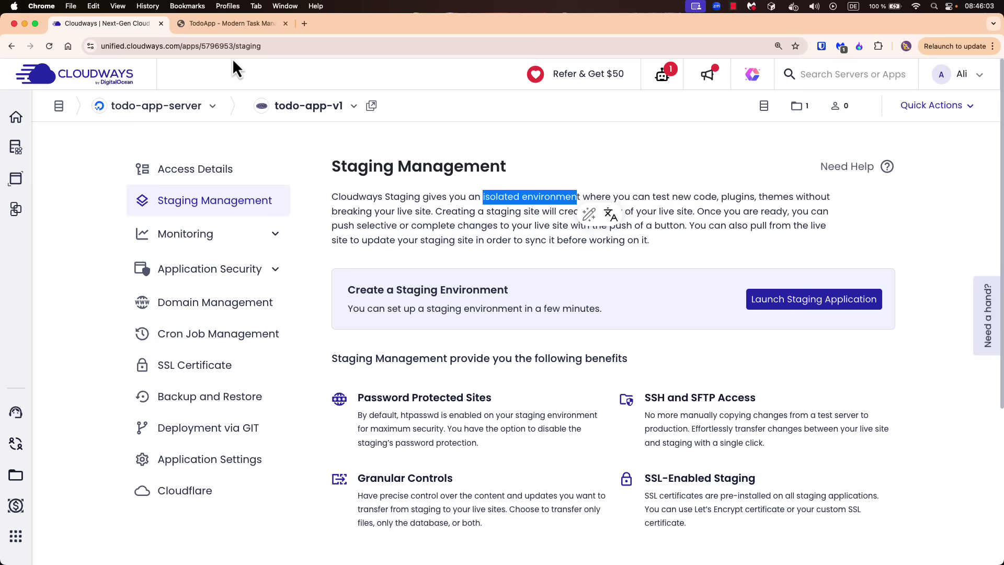
click(230, 24)
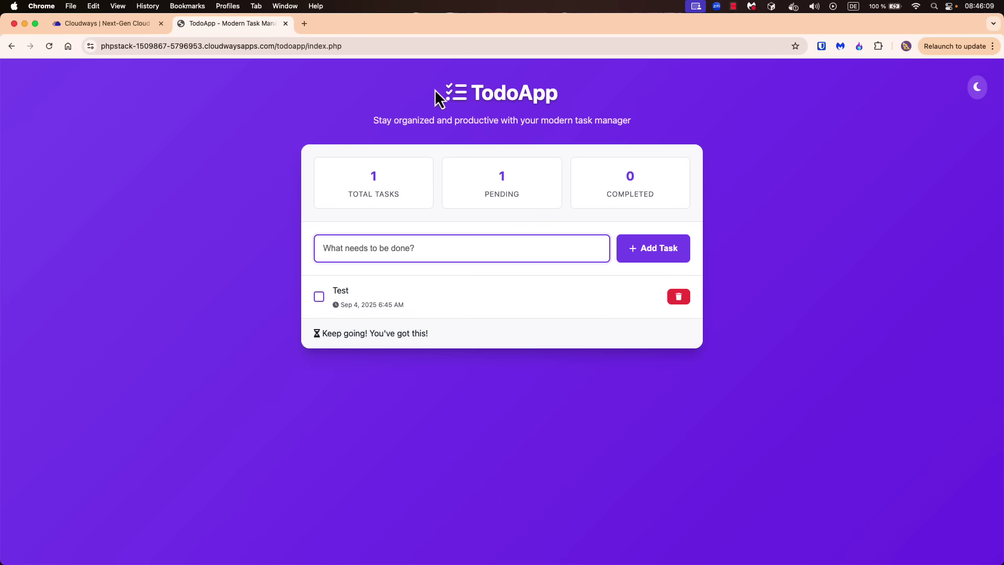
Step: On the Cloudways tab, highlight and clear phrases about copying the live site in the staging intro
click(128, 29)
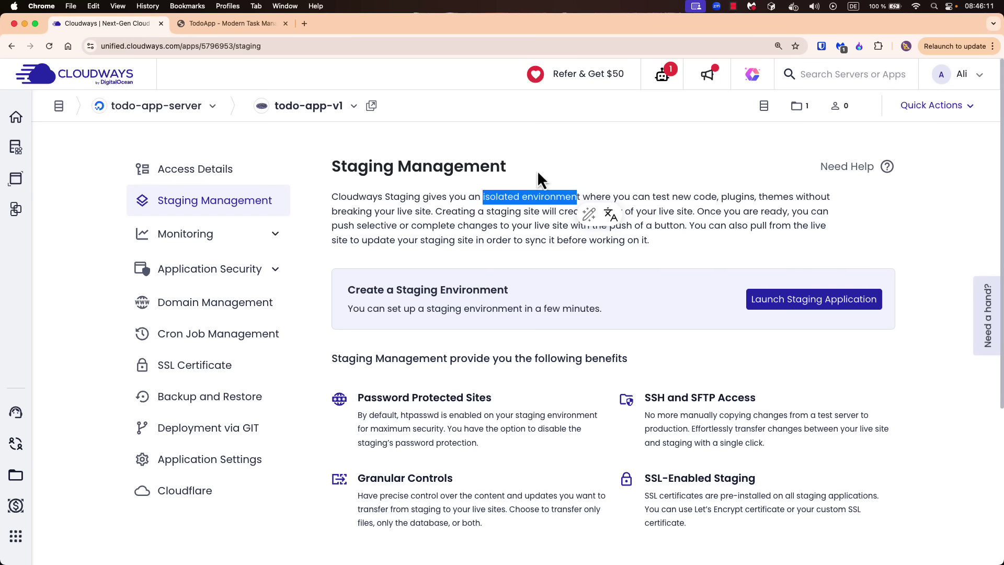
click(645, 205)
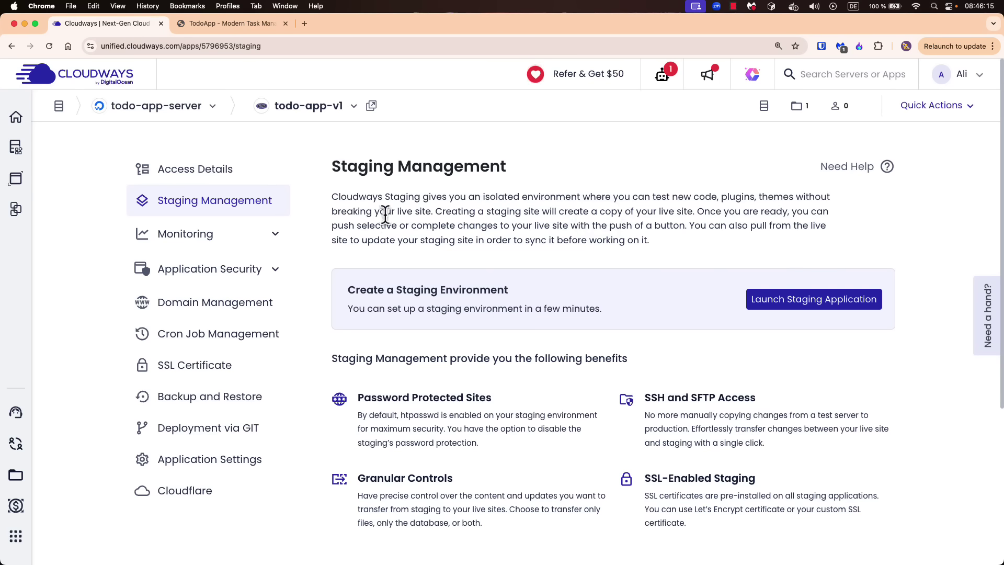
drag(390, 214, 433, 213)
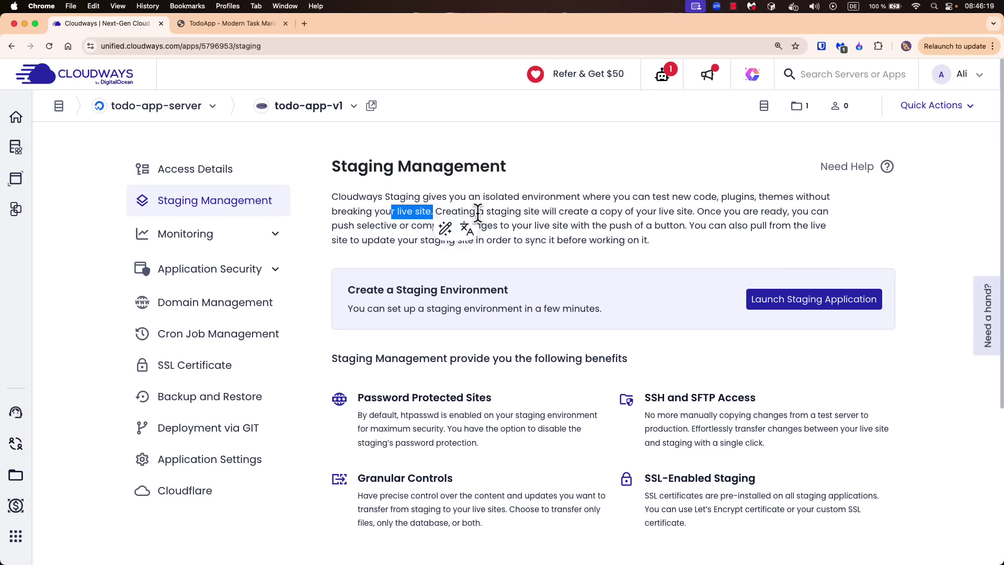
click(528, 212)
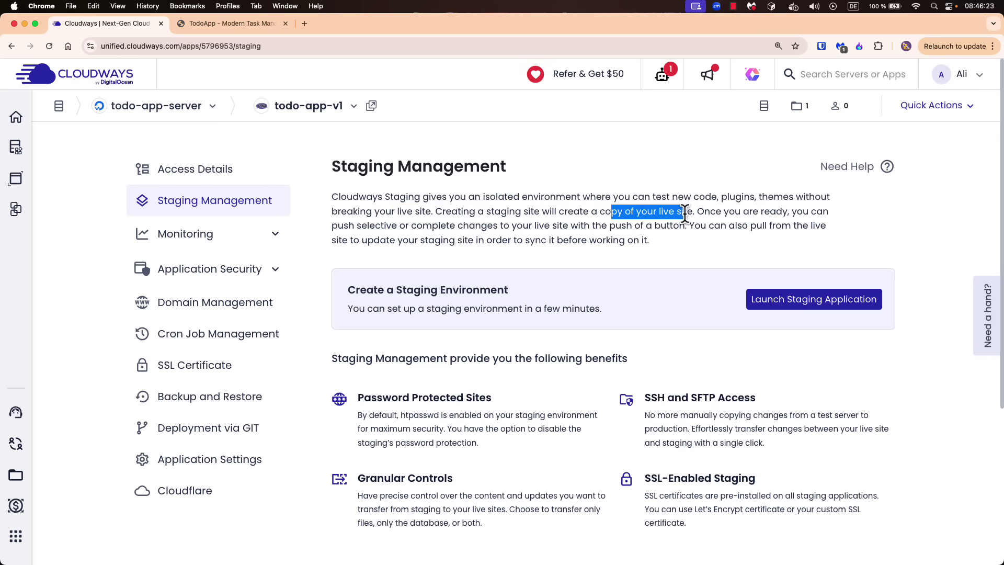
click(783, 210)
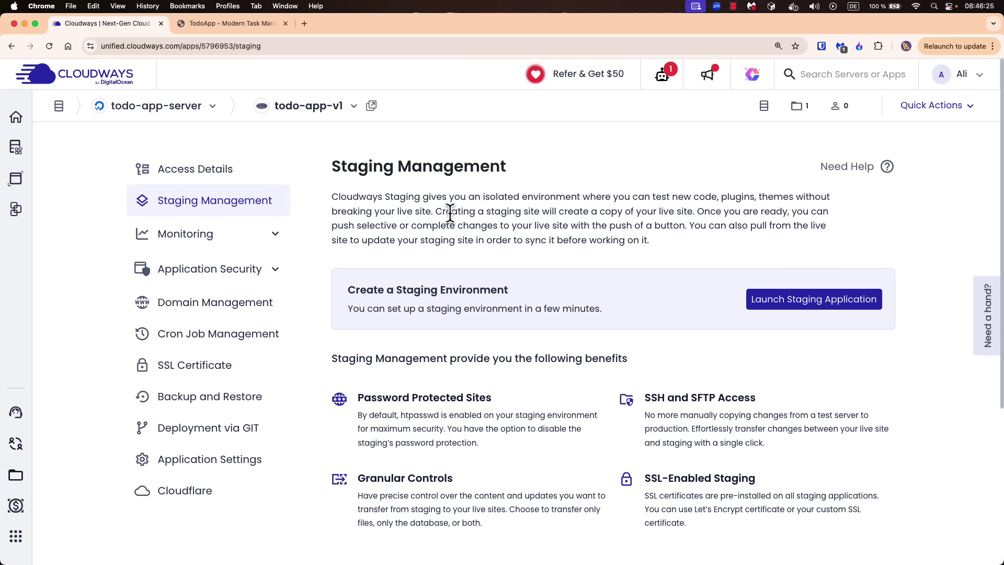
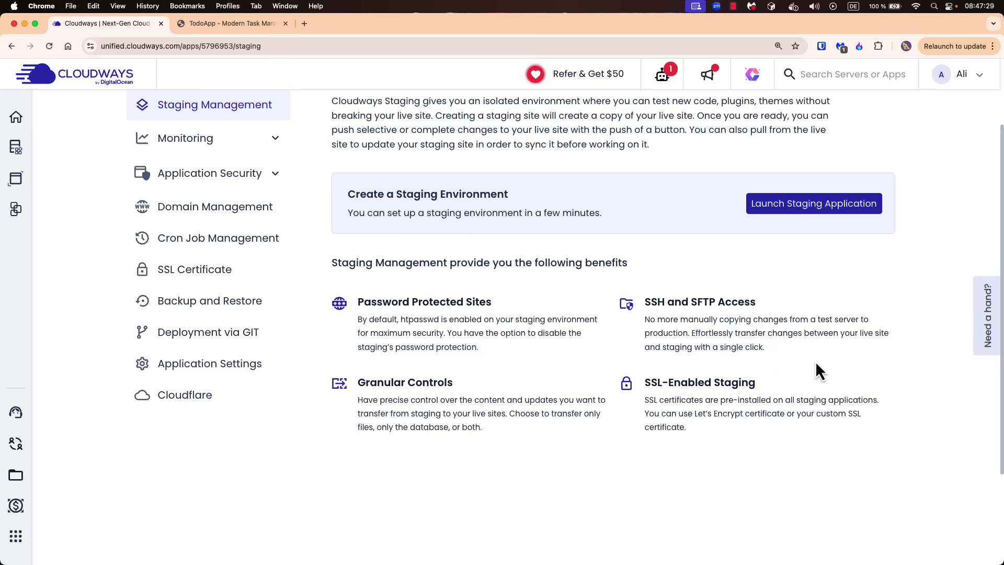
scroll(474, 392, down, 3)
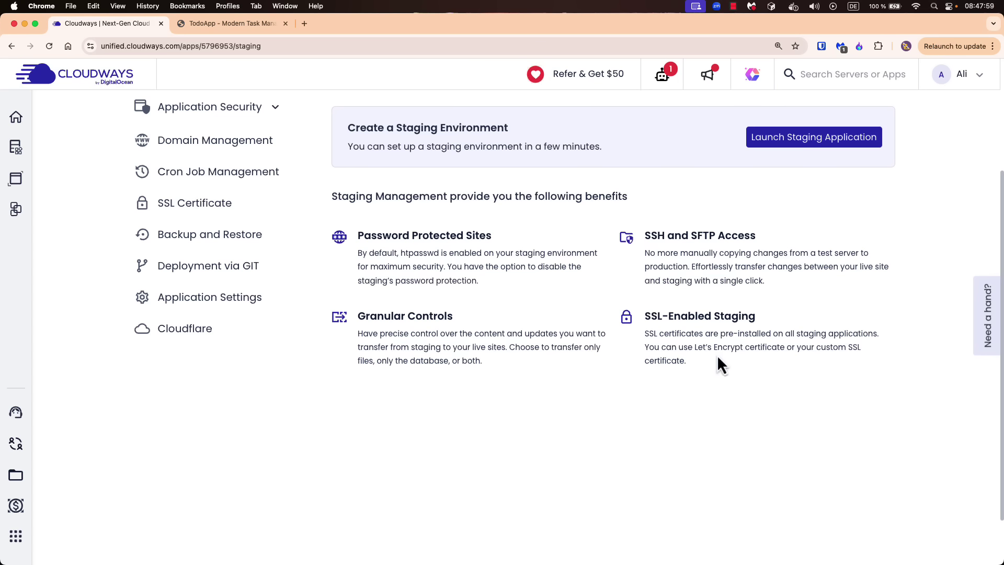
drag(695, 350, 733, 349)
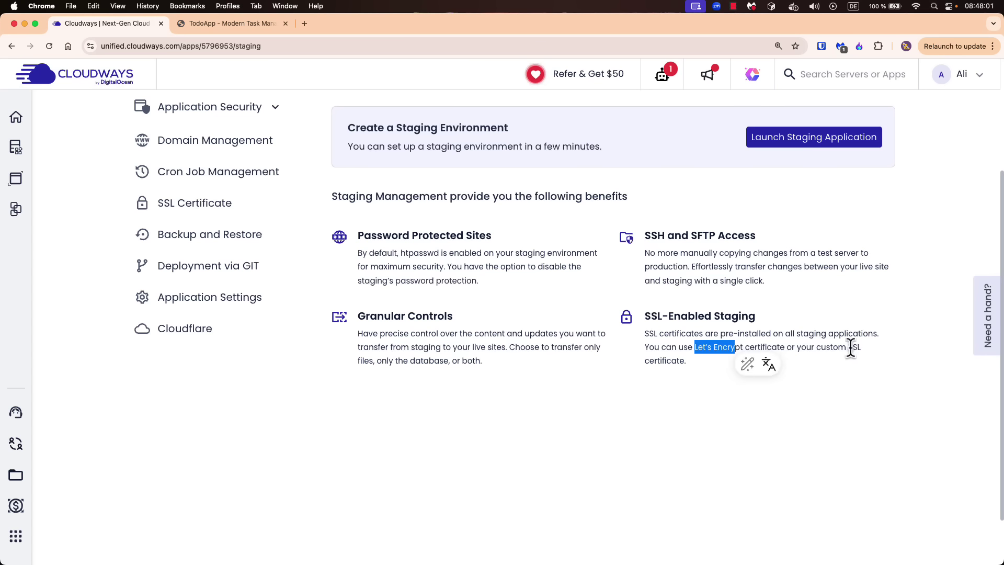
click(821, 349)
scroll(684, 358, up, 5)
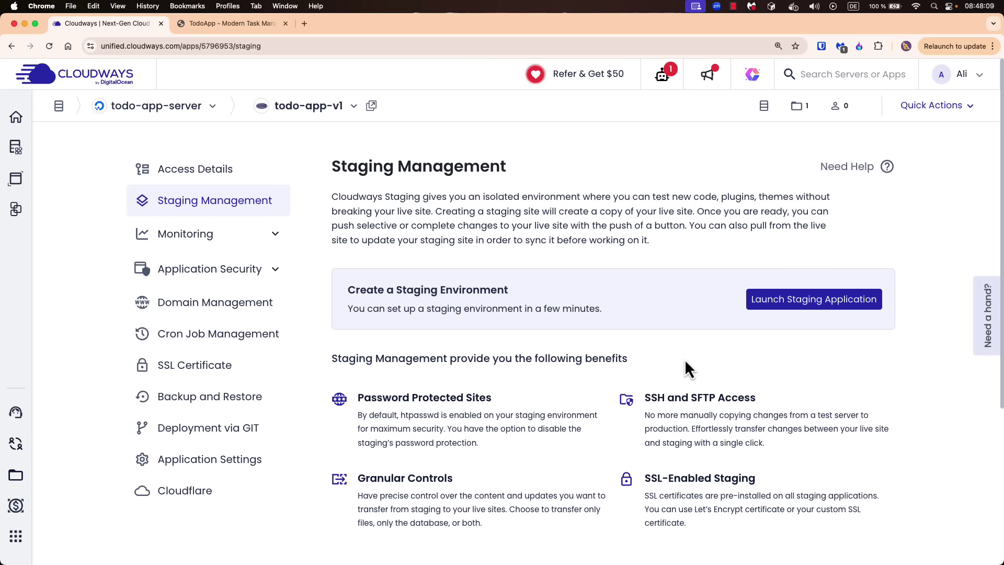
Step: Launch a staging copy of the todo app on the same todo-app-server
click(781, 312)
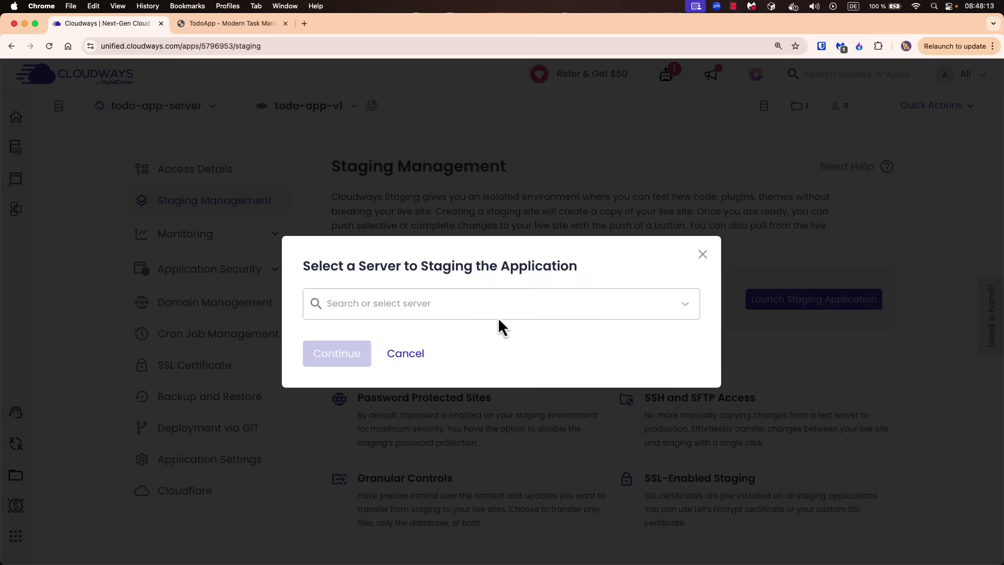
click(449, 304)
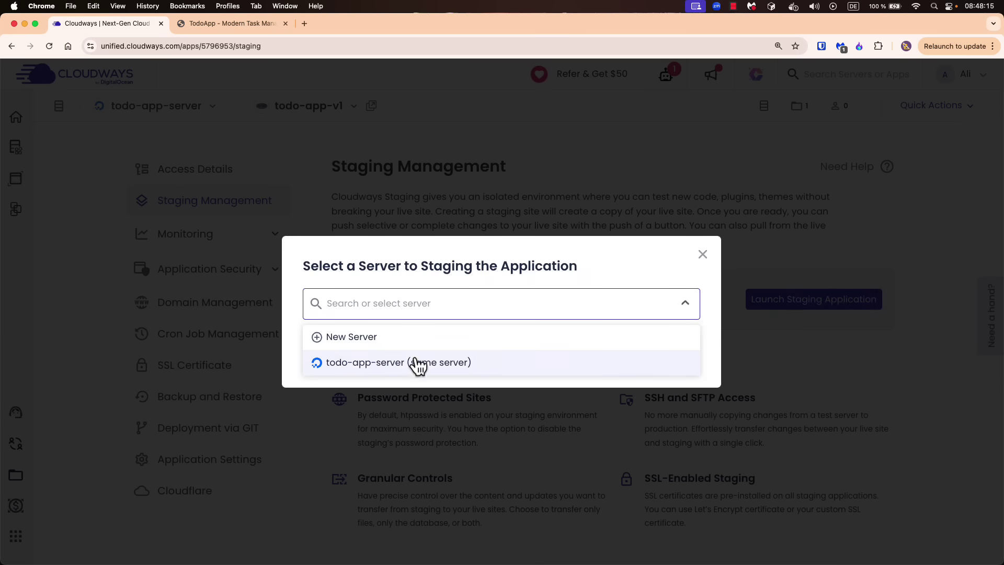
click(386, 370)
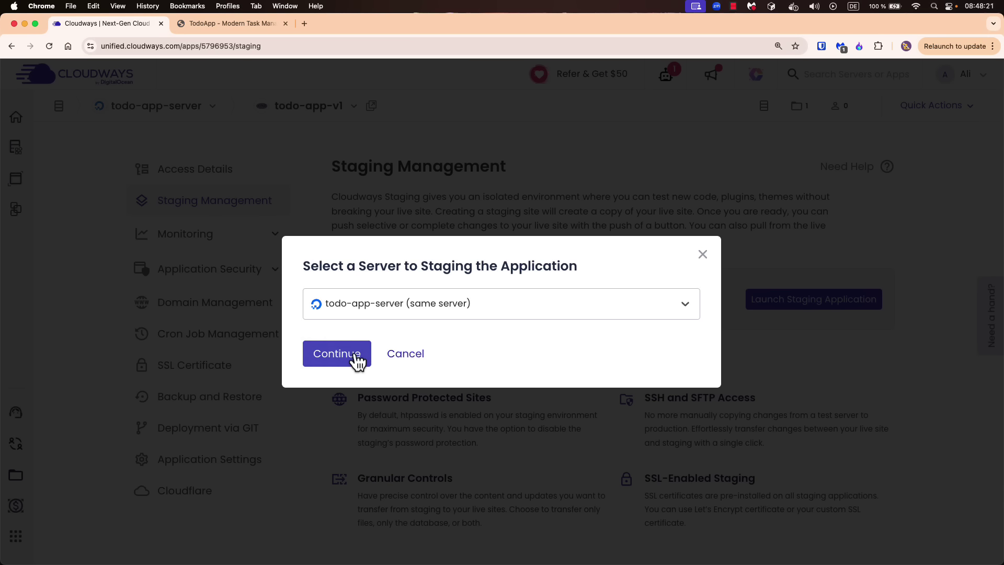
click(357, 361)
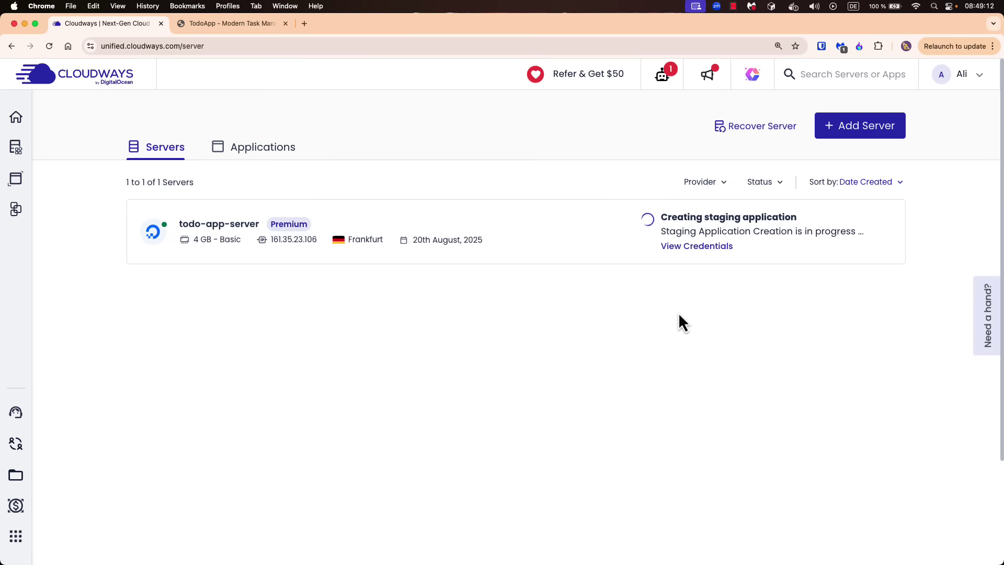
Step: View todo-app-server's master SFTP/SSH credentials from the server card
click(697, 245)
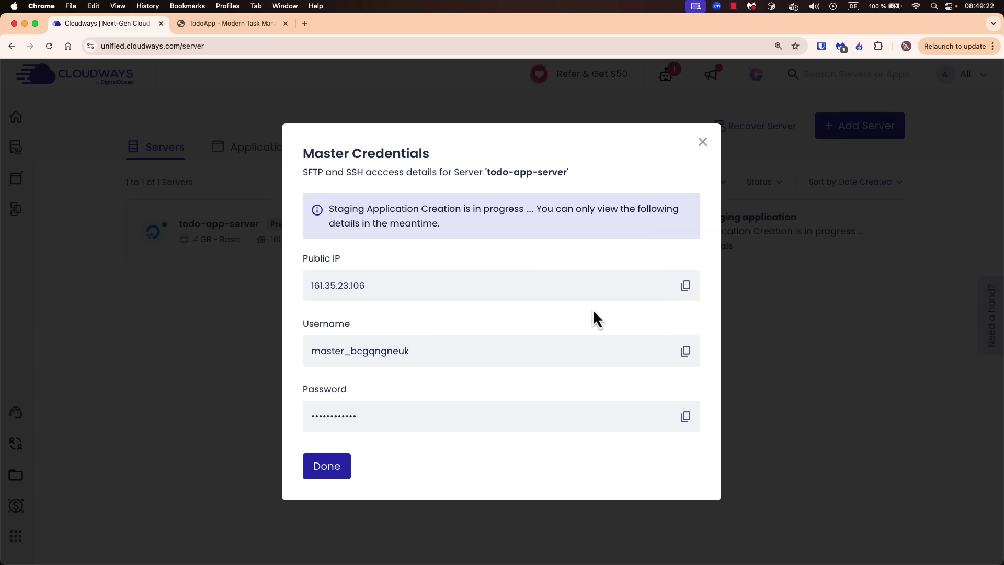
key(super+Tab)
Step: Create a Plain text scratch file holding the server's public IP and username on separate lines
key(super+shift+n)
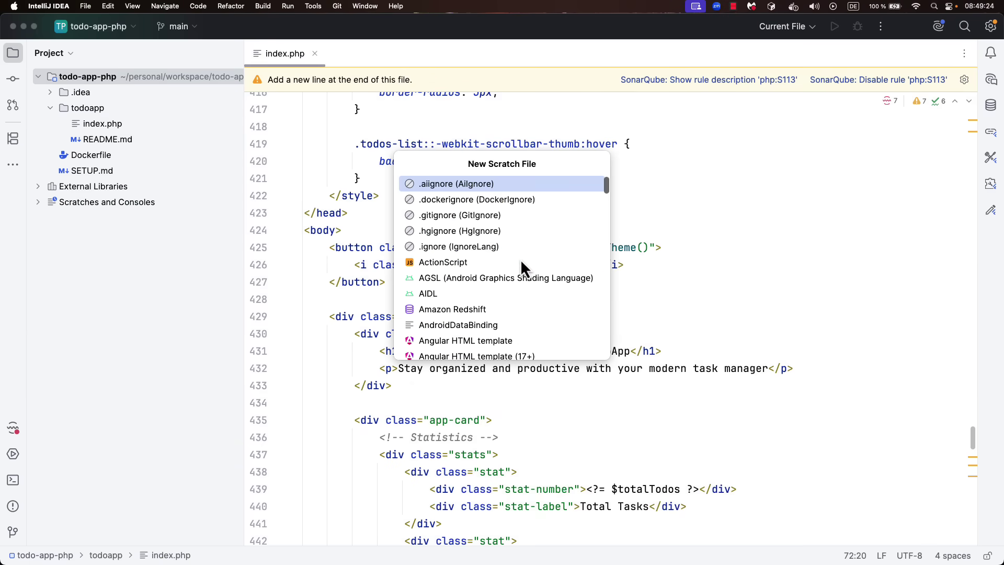
text(text)
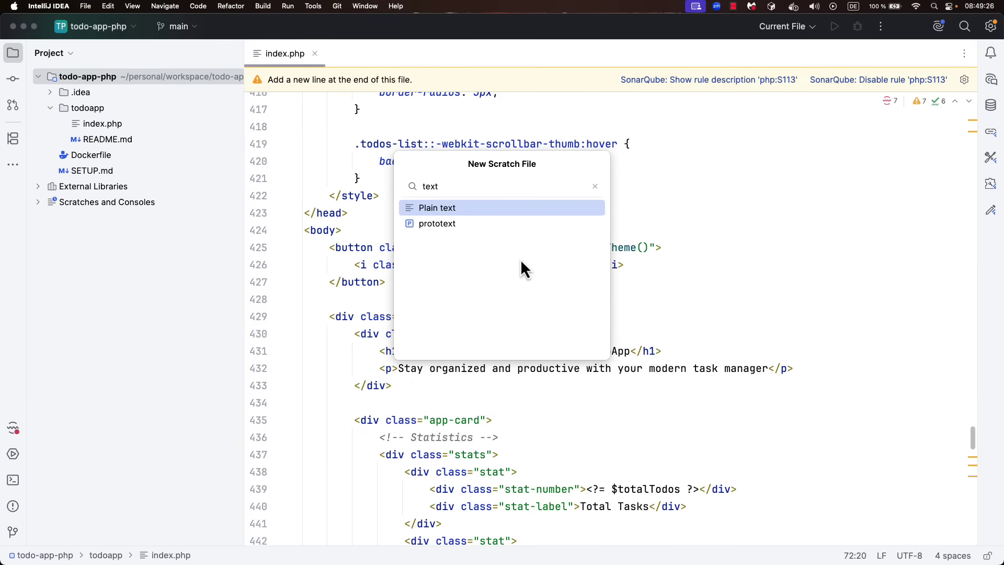
key(Return)
key(super+Tab)
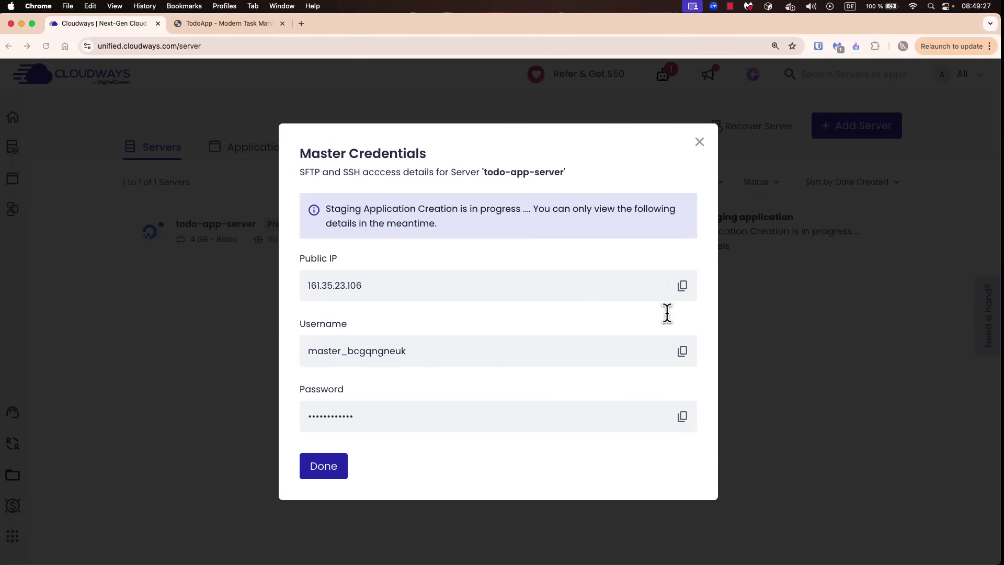
click(682, 286)
key(super+Tab)
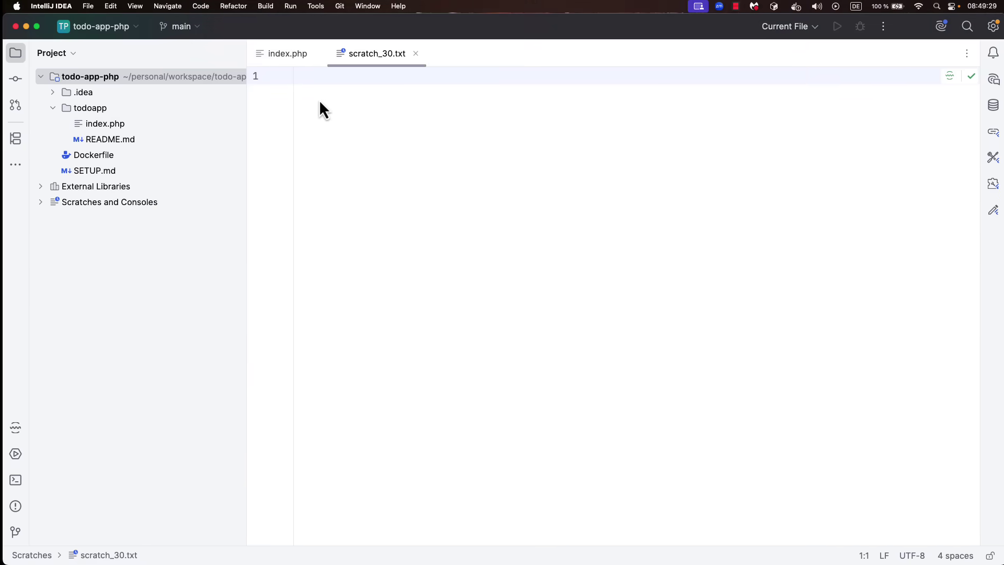
key(super+v)
key(Return)
key(super+Tab)
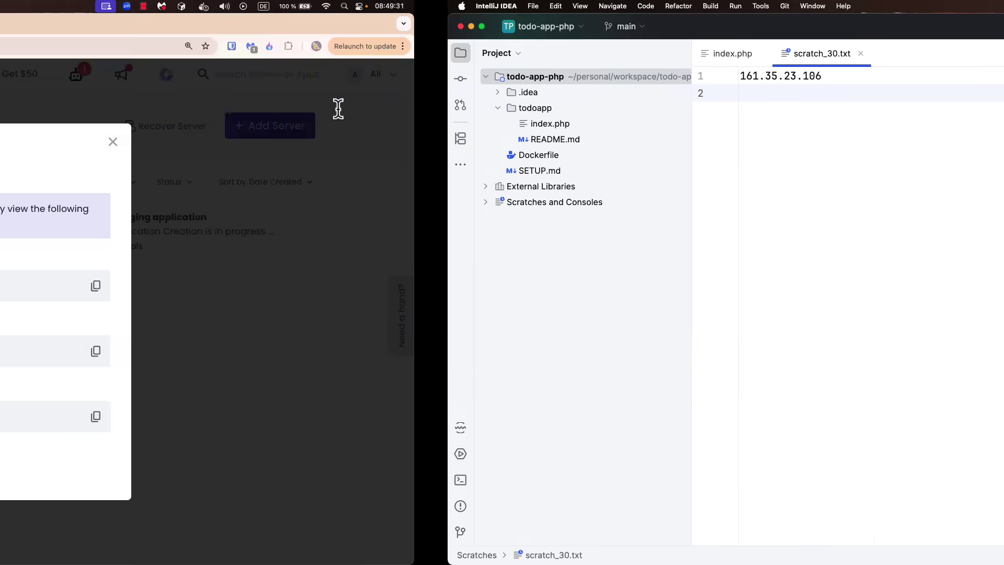
click(685, 350)
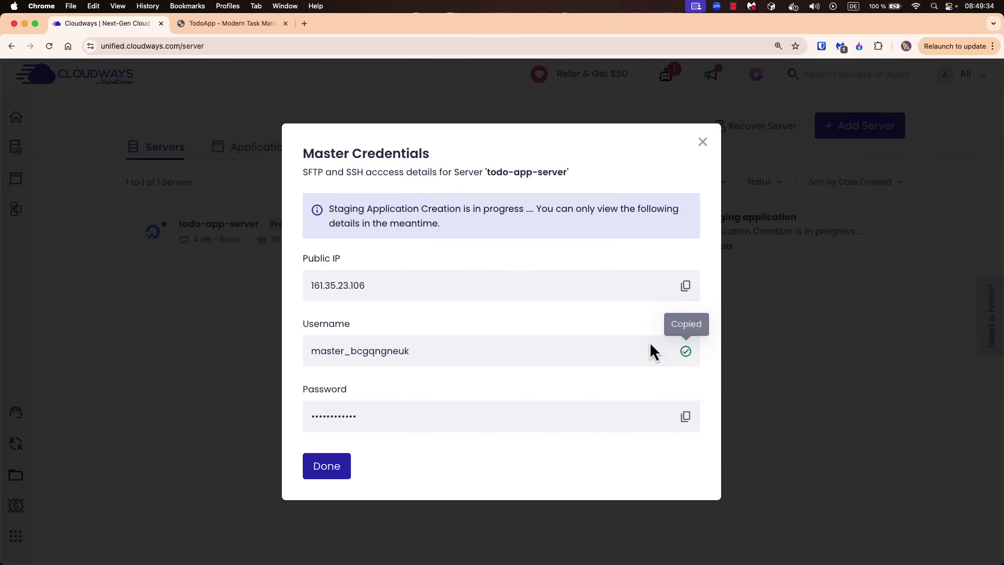
key(super+Tab)
key(super+v)
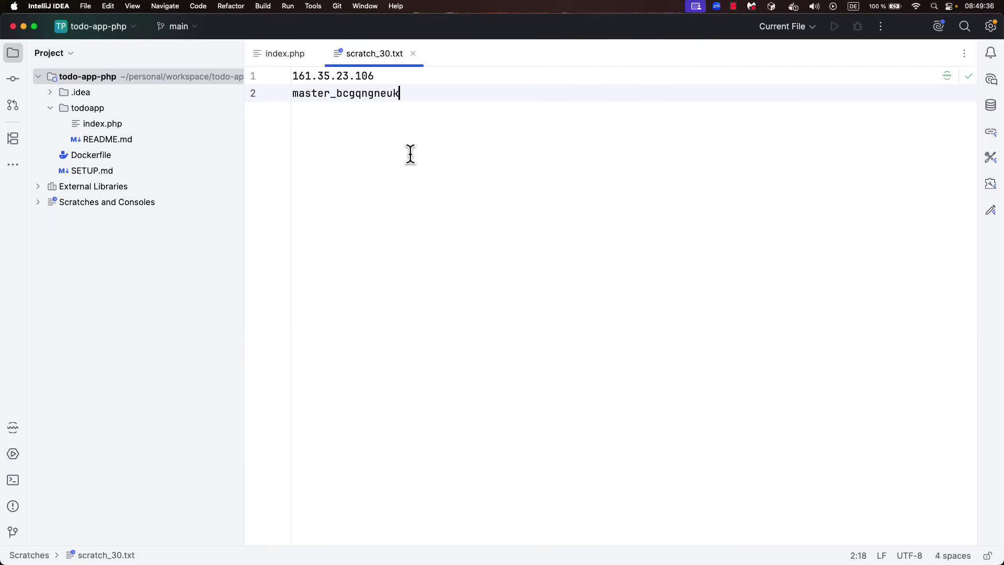
Step: Add the server's master password on a third line of the scratch file
key(super+Tab)
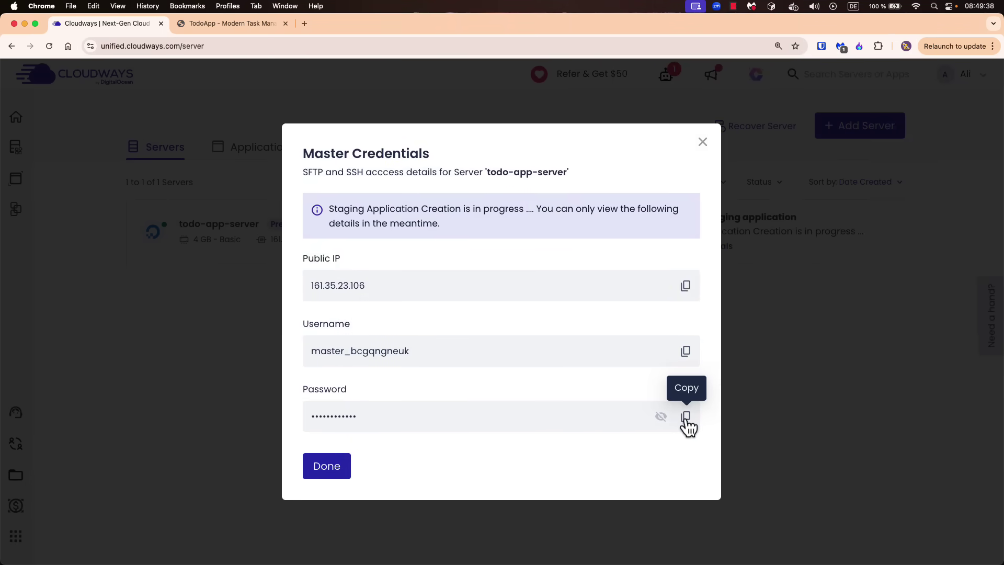
click(685, 416)
click(661, 417)
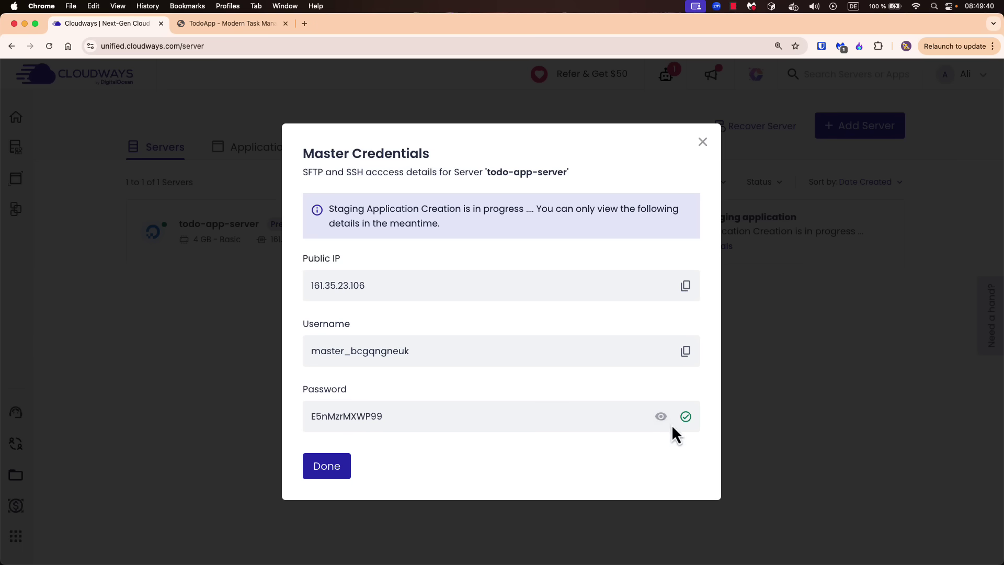
click(661, 417)
click(684, 416)
key(super+Tab)
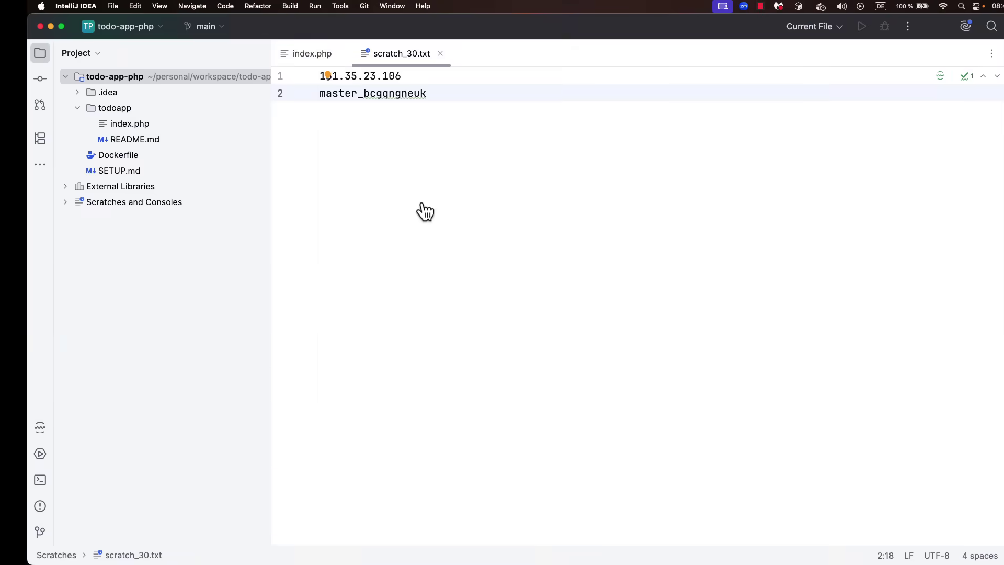
key(Return)
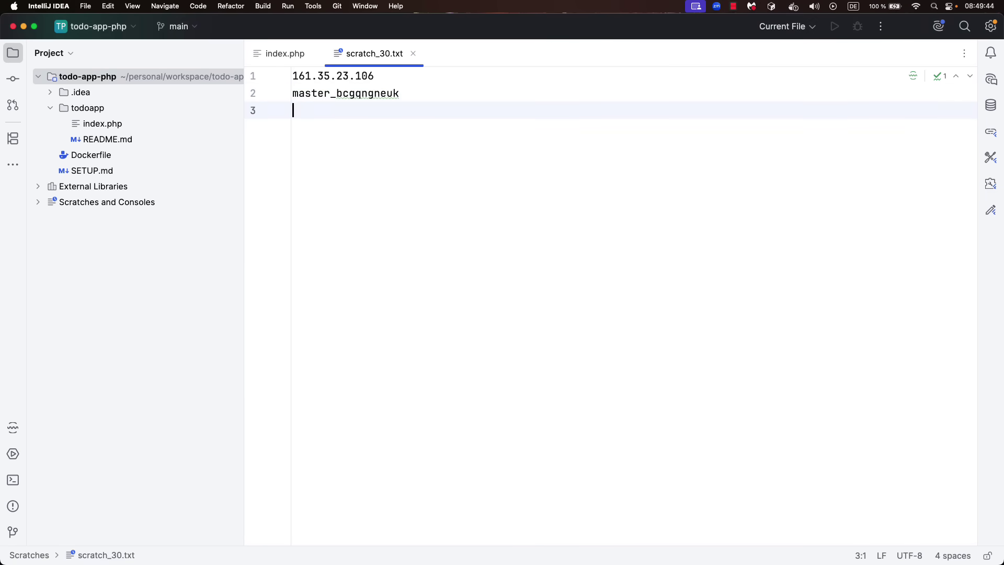
key(super+v)
Step: Prefix the three lines with IP:, User: and Pwd:, then close the master credentials dialog
key(Up)
key(Up)
key(Home)
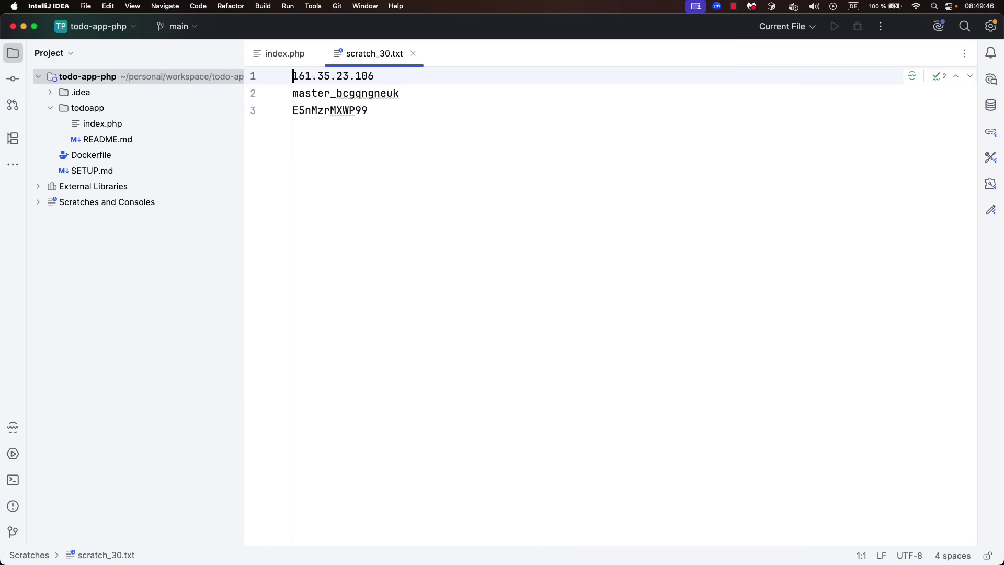
text(IP:)
key(Down)
key(Home)
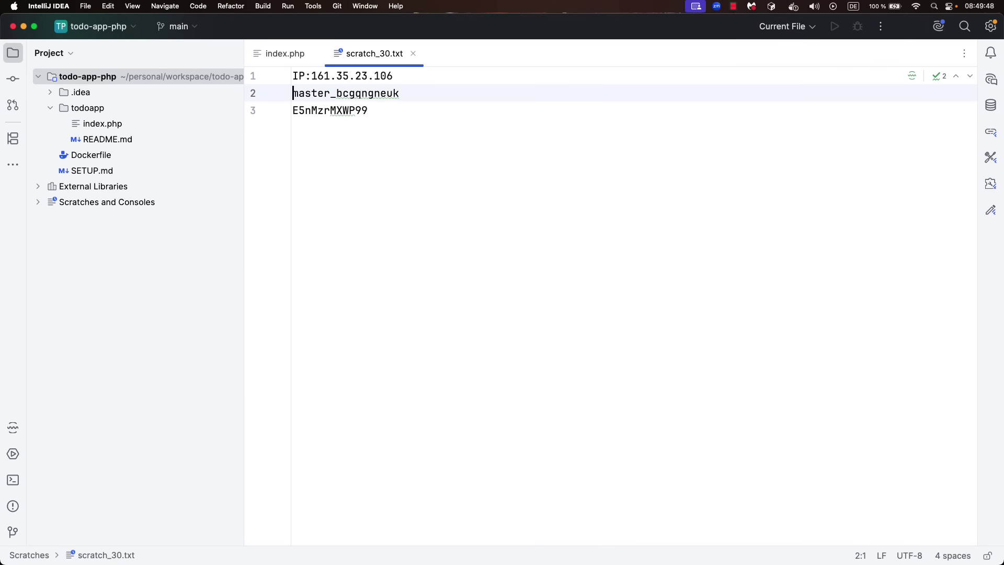
text(User:)
key(Down)
key(Home)
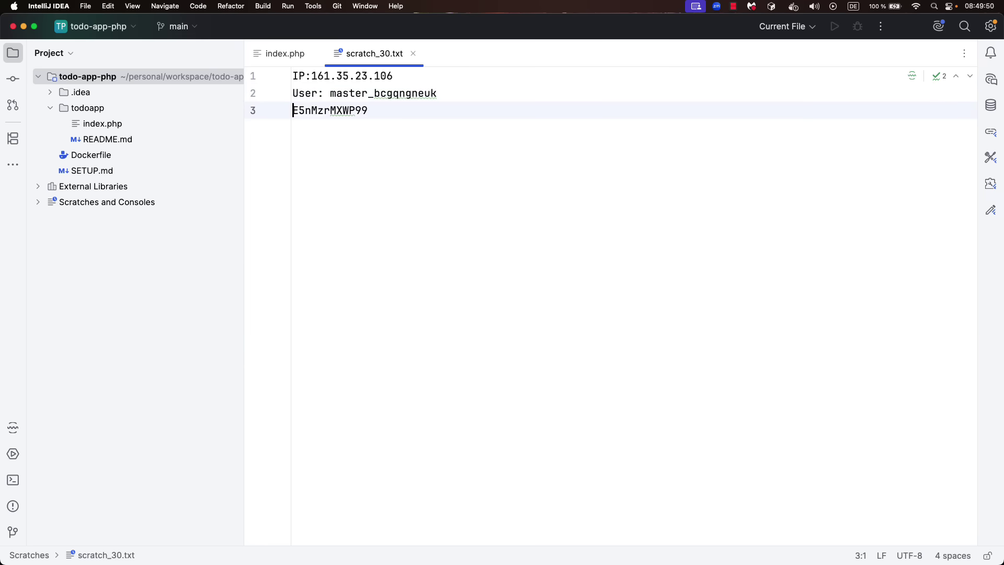
text(Pwd:)
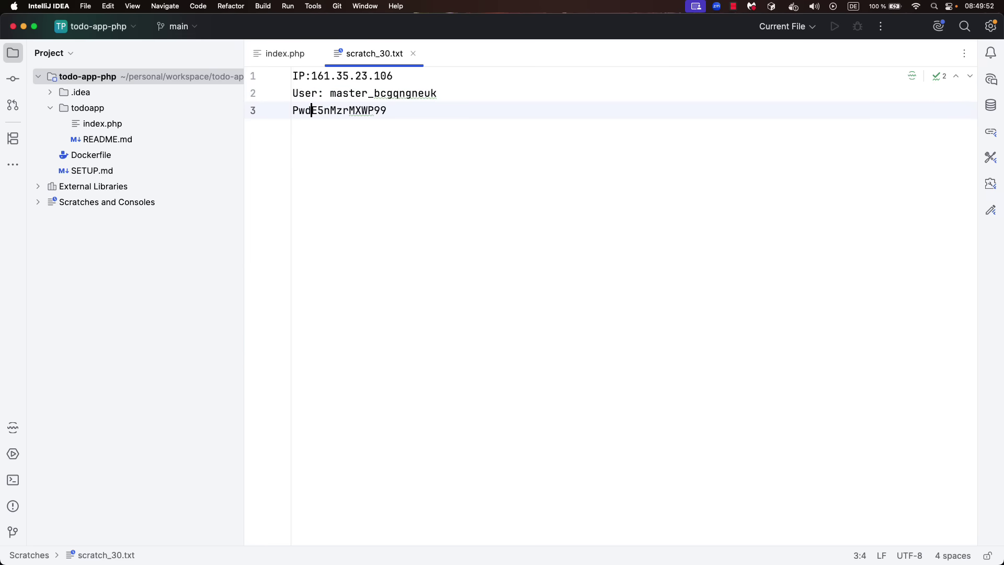
key(Up)
key(Up)
key(Left)
key(Left)
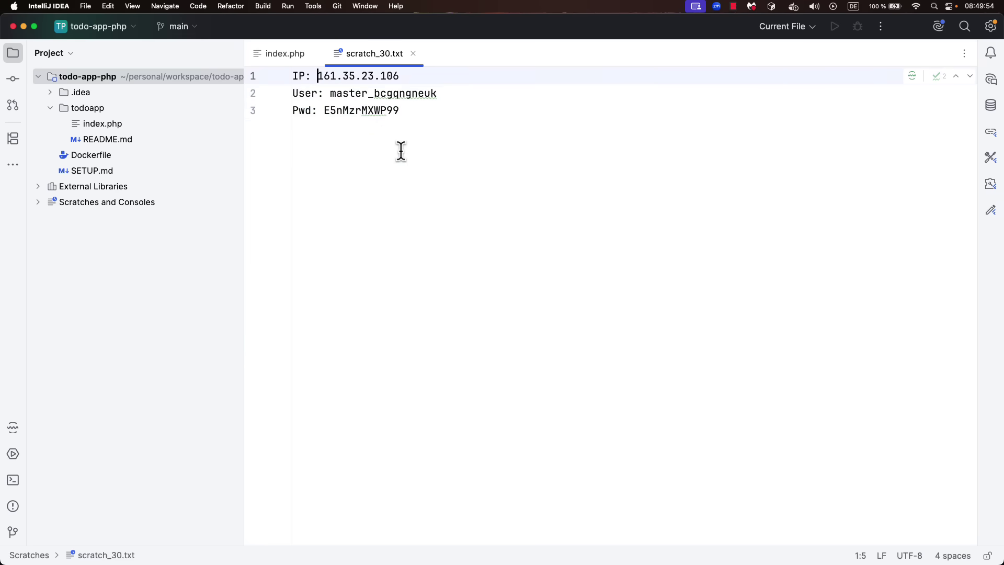
key(super+Tab)
click(327, 475)
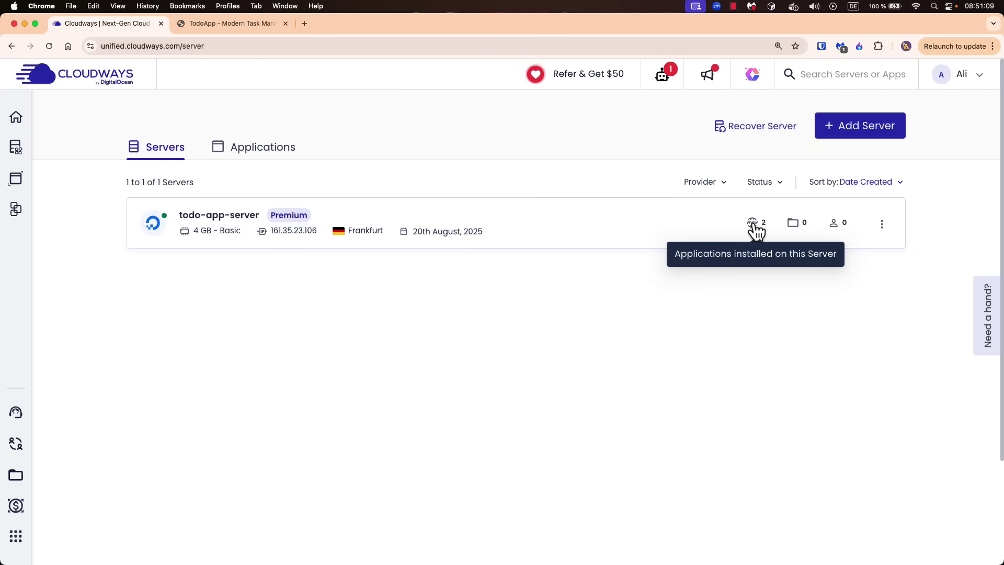
Step: Open Staging-todo-app-v1 from the Applications list and launch its Application URL in a new tab
click(264, 151)
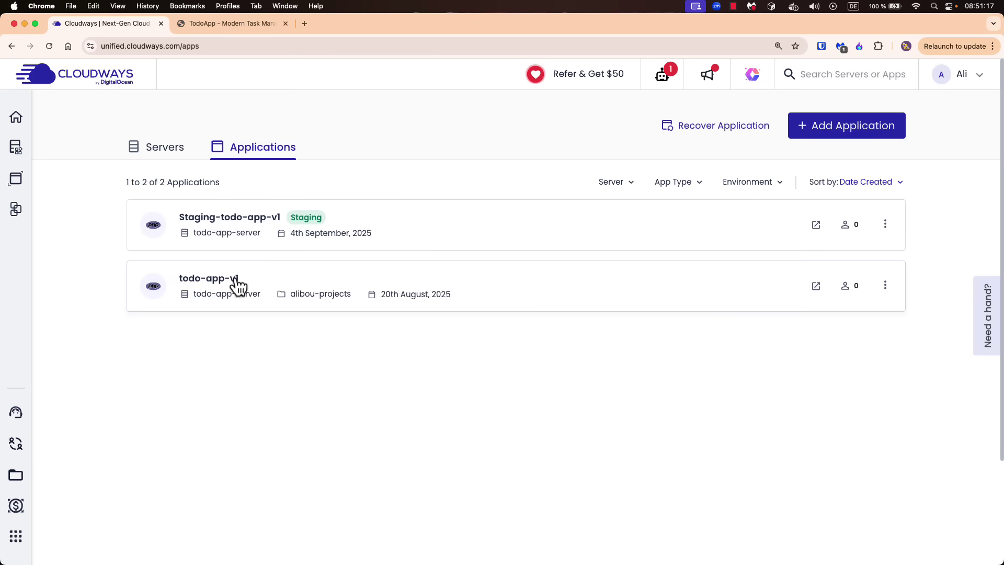
click(240, 224)
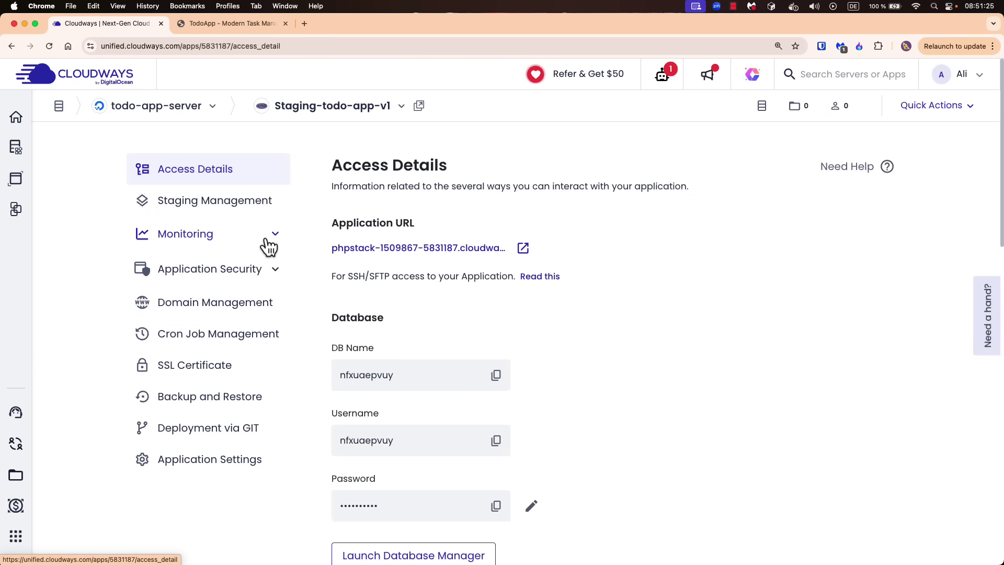
click(523, 248)
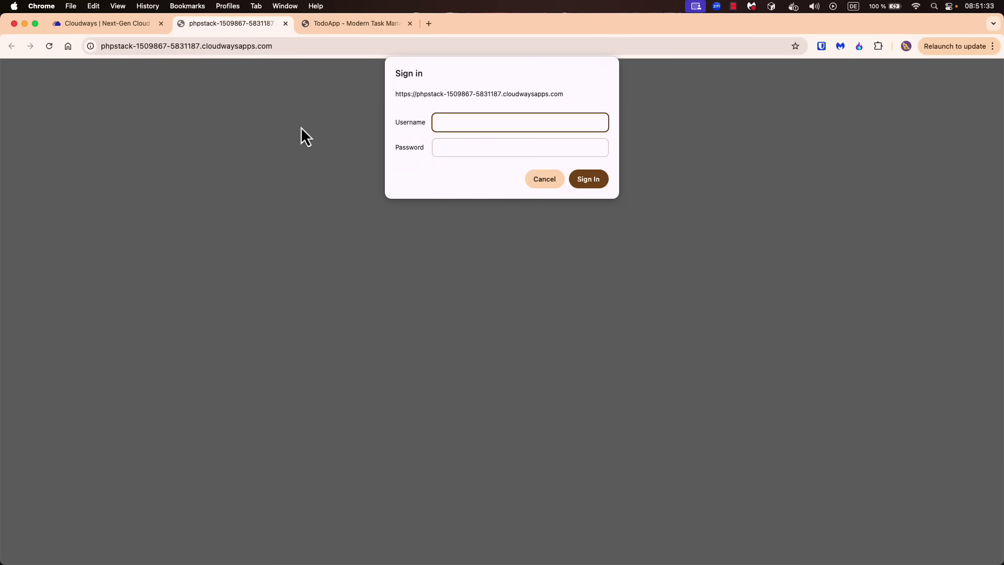
Step: Fill the staging sign-in username with the server username from the scratch file
key(ctrl+Right)
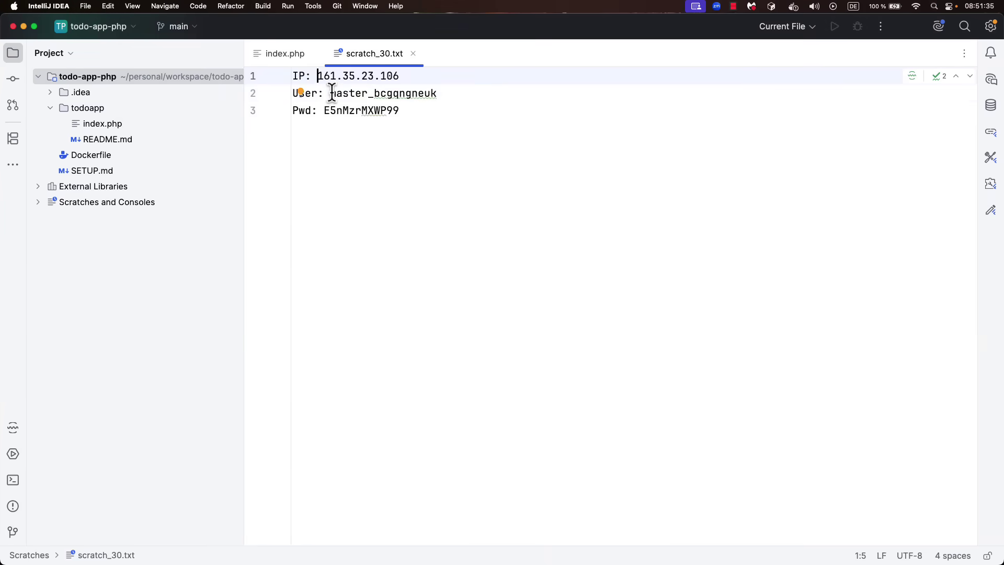
drag(330, 93, 446, 92)
key(super+c)
key(ctrl+Left)
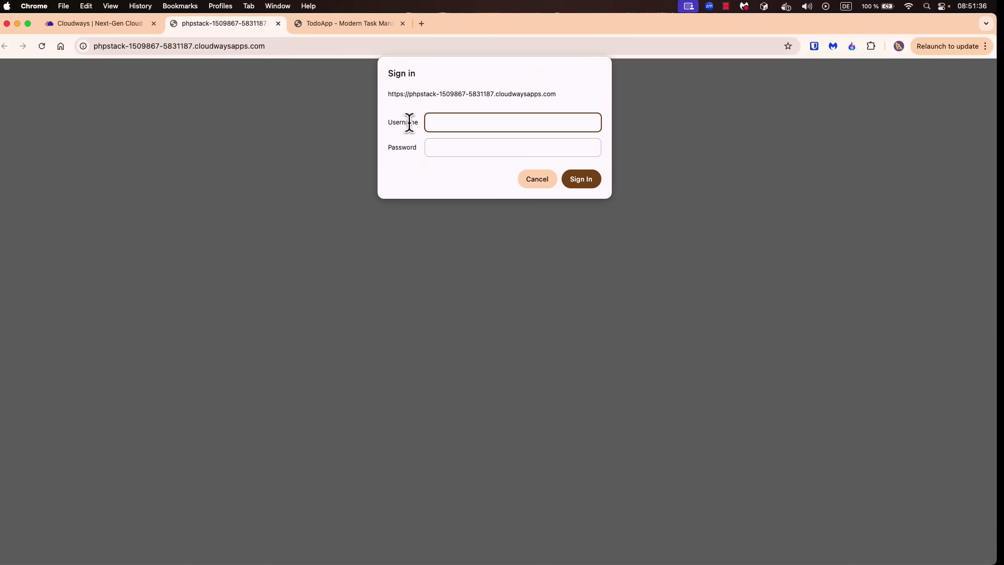
key(super+v)
key(ctrl+Right)
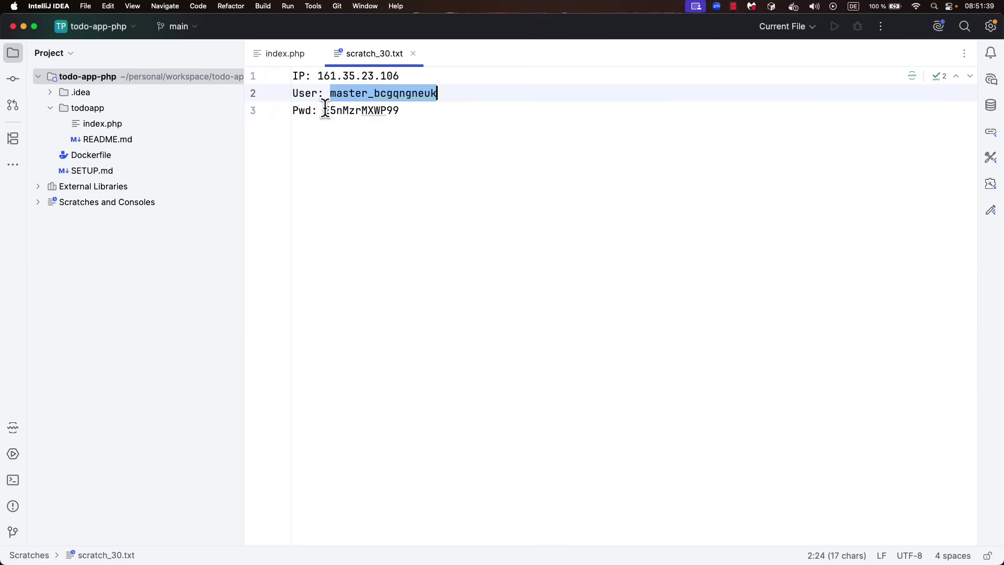
Step: Try the saved server password on the staging sign-in, then go back to the Cloudways tab
drag(324, 110, 448, 107)
key(super+c)
key(ctrl+Left)
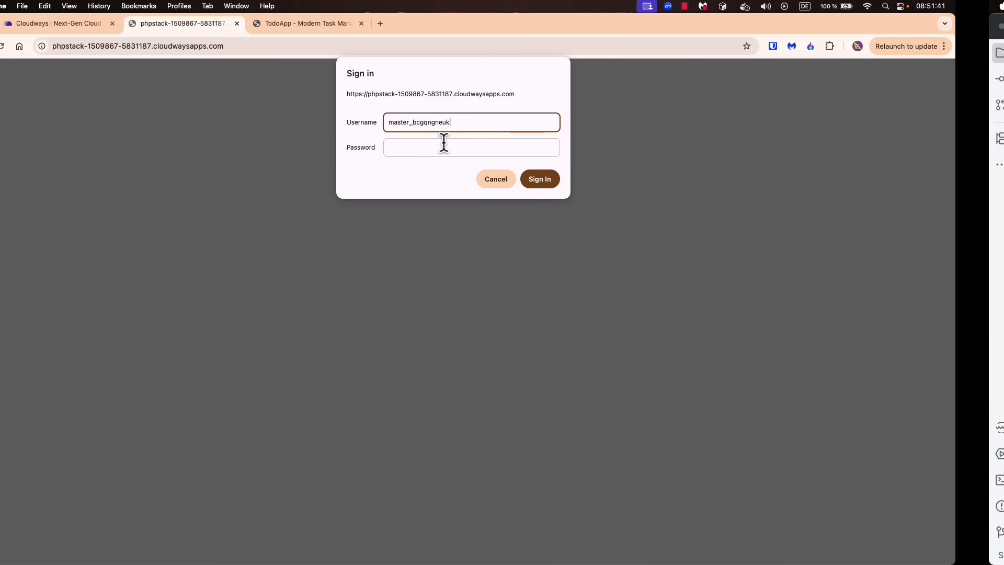
click(462, 150)
click(589, 178)
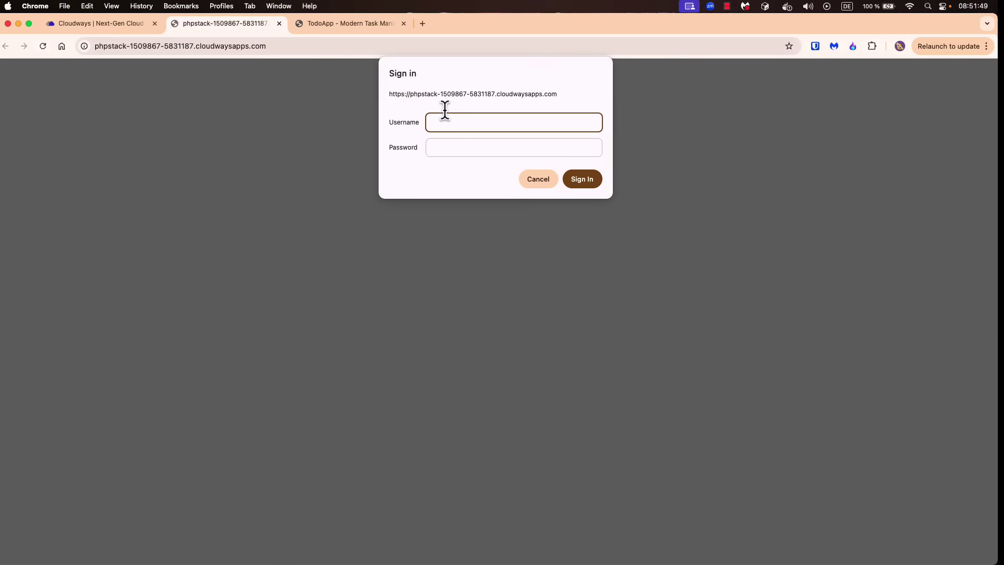
key(super+v)
key(ctrl+Right)
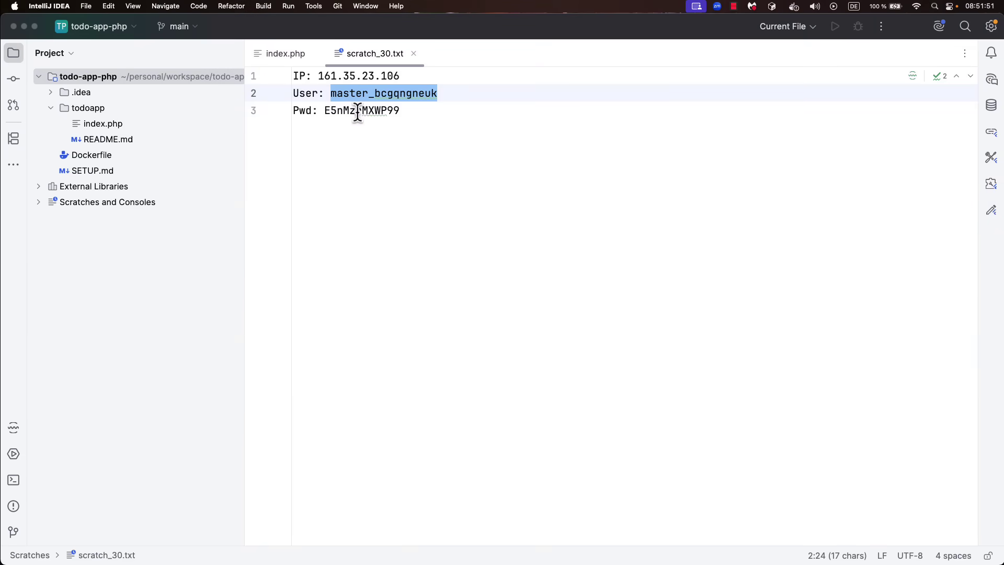
double_click(366, 110)
key(ctrl+Left)
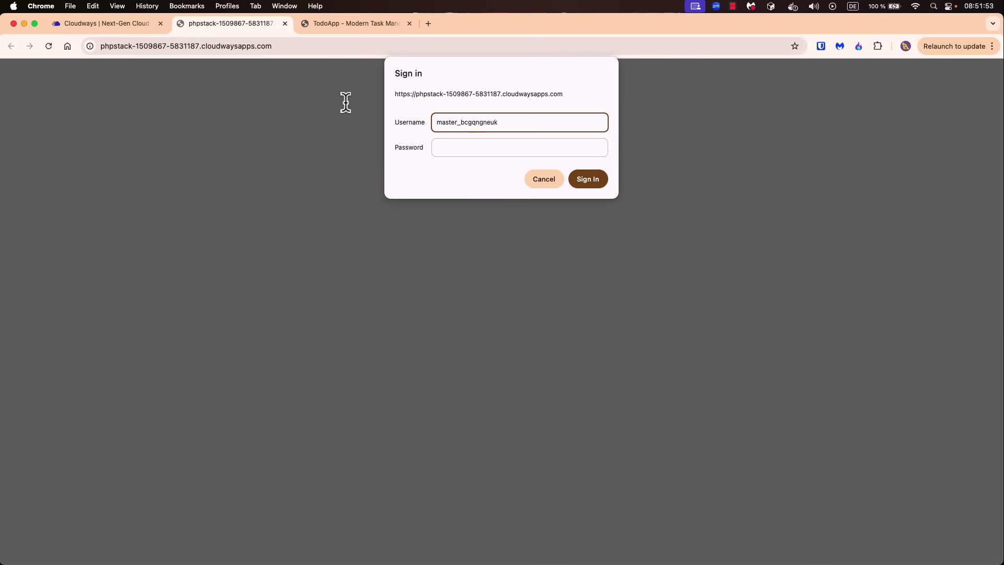
click(132, 24)
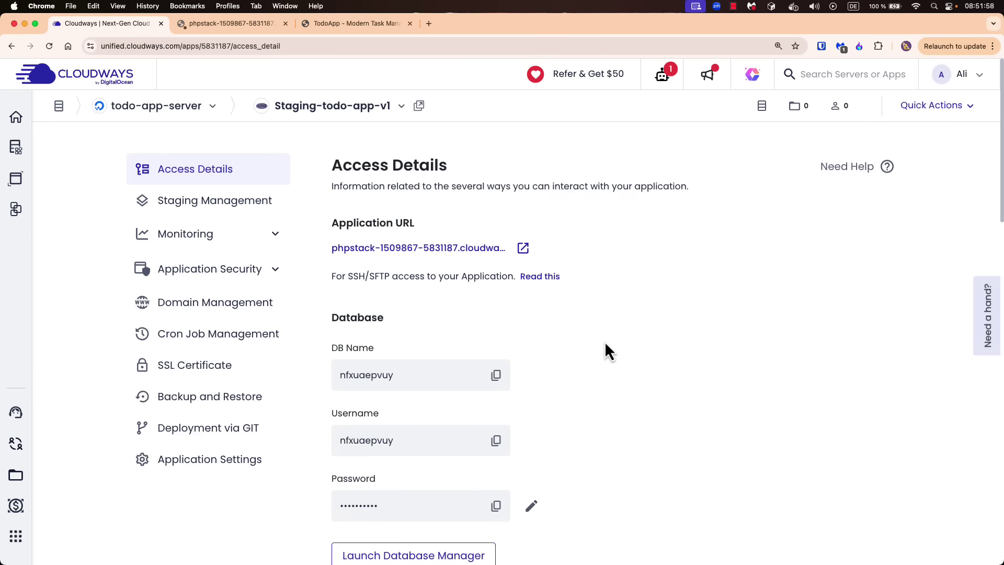
Step: Copy the Password Protection username and password into the staging sign-in and submit
scroll(417, 292, down, 6)
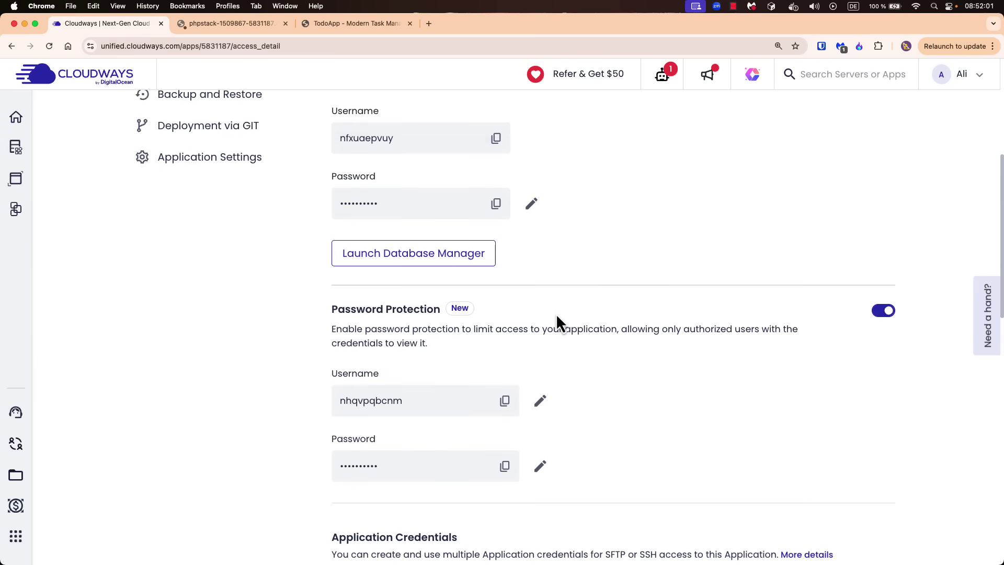
scroll(556, 318, down, 2)
scroll(583, 314, down, 2)
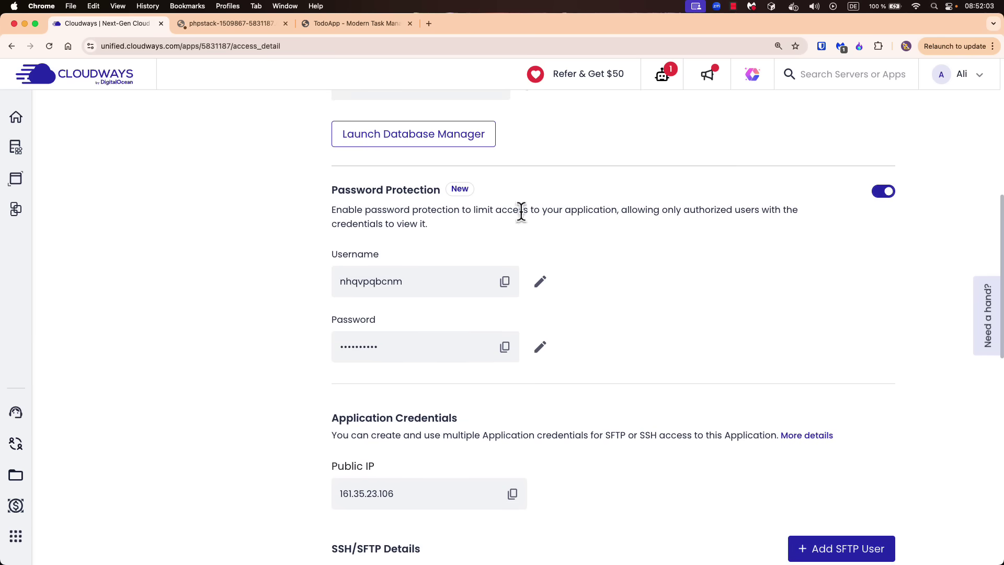
click(505, 282)
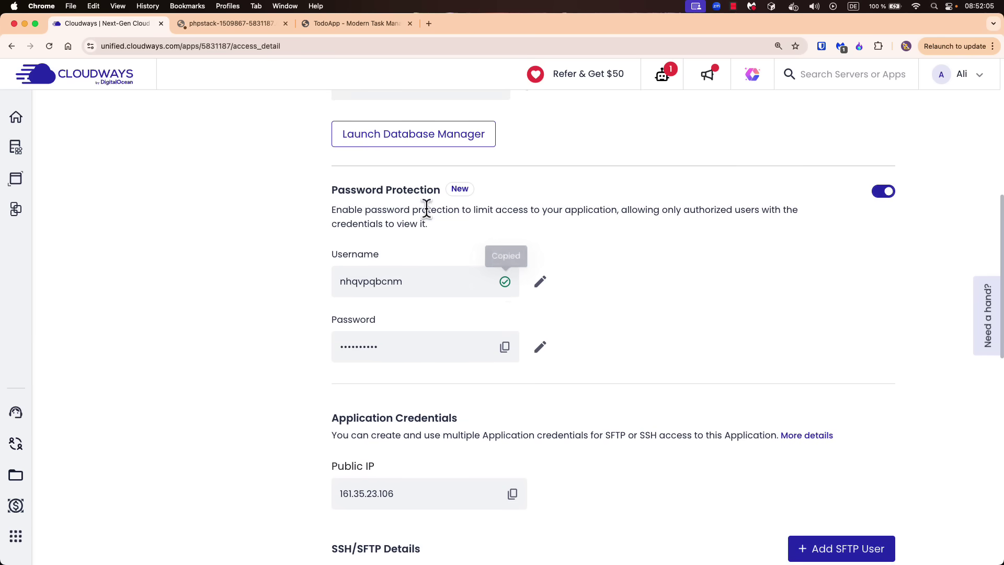
click(214, 26)
key(super+v)
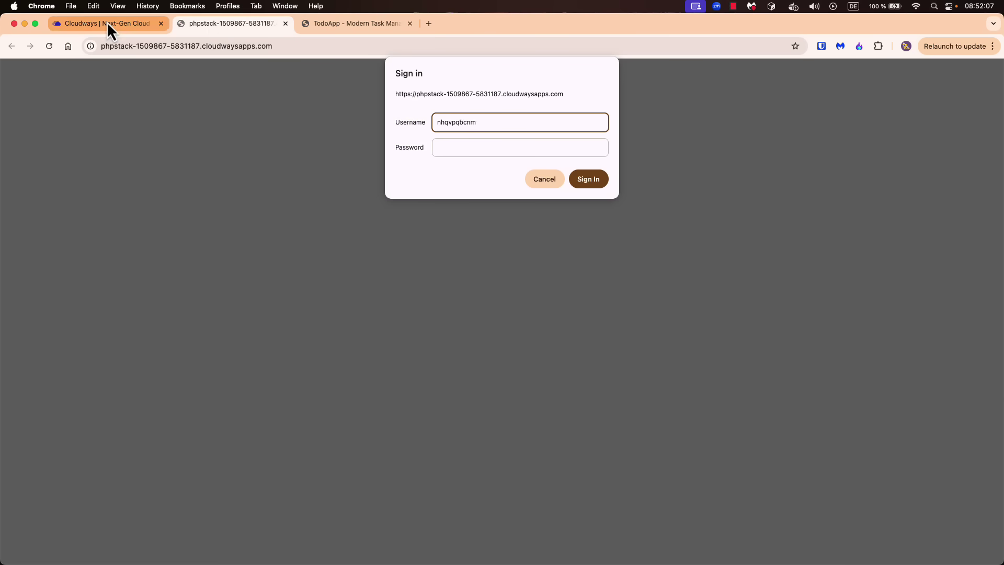
click(107, 22)
click(504, 347)
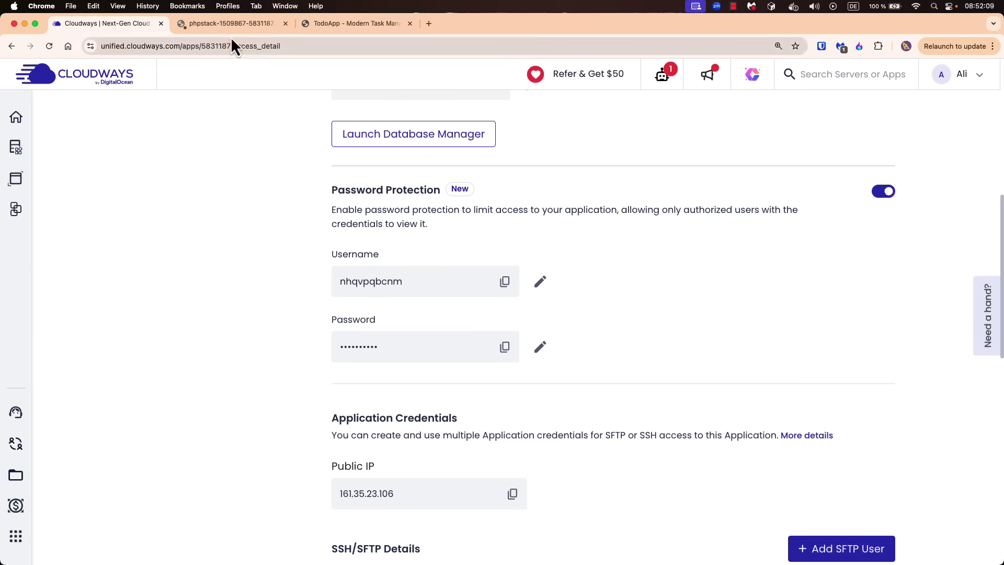
click(231, 23)
click(475, 148)
key(super+v)
click(588, 178)
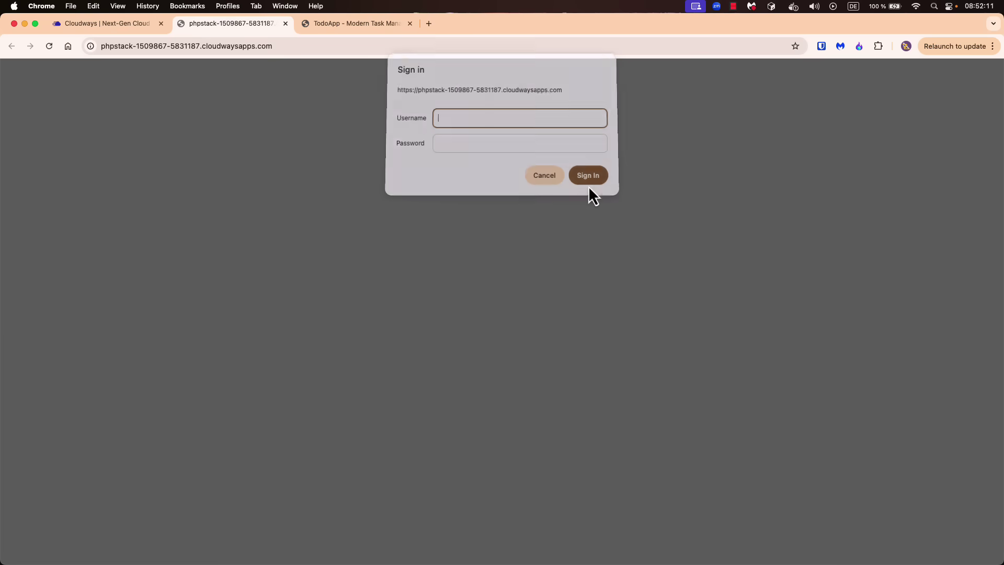
Step: Re-enter the Password Protection username and password to sign in to the staging site
click(124, 24)
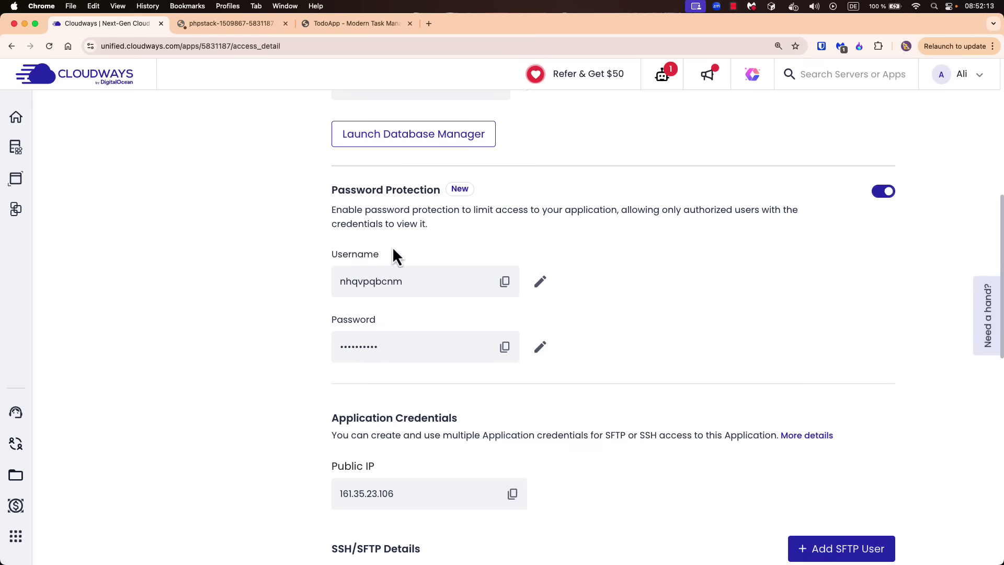
click(506, 284)
click(232, 23)
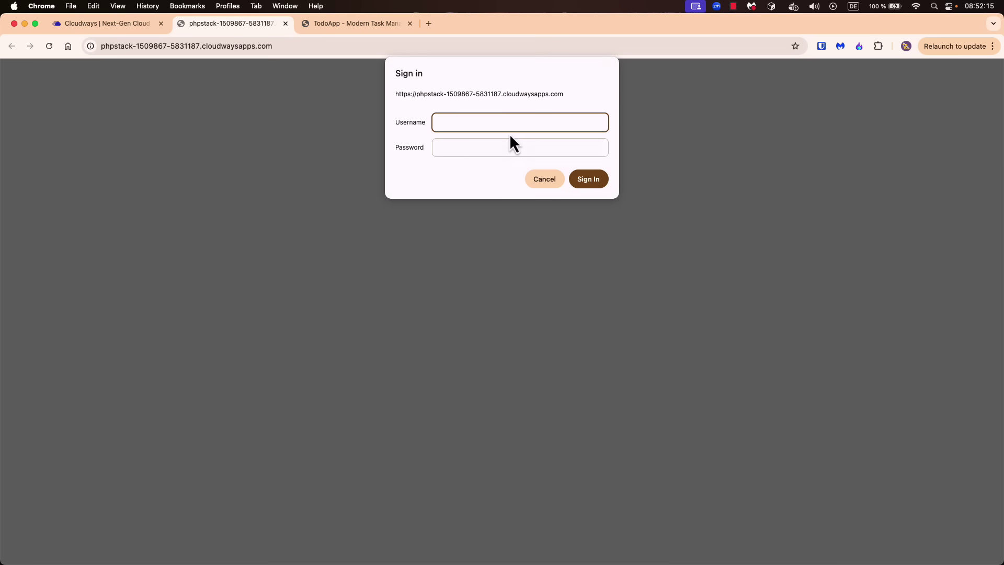
key(super+v)
click(120, 24)
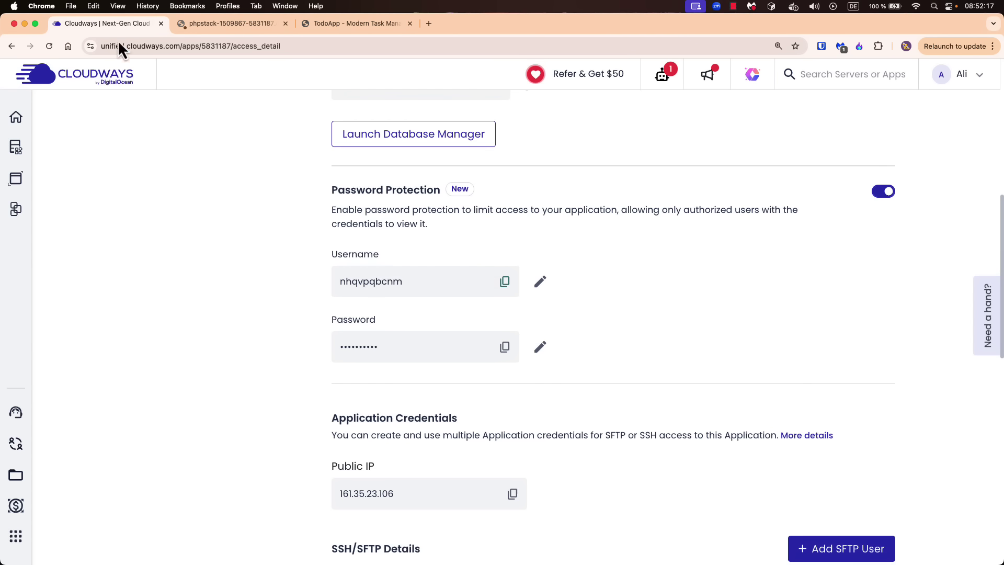
click(479, 346)
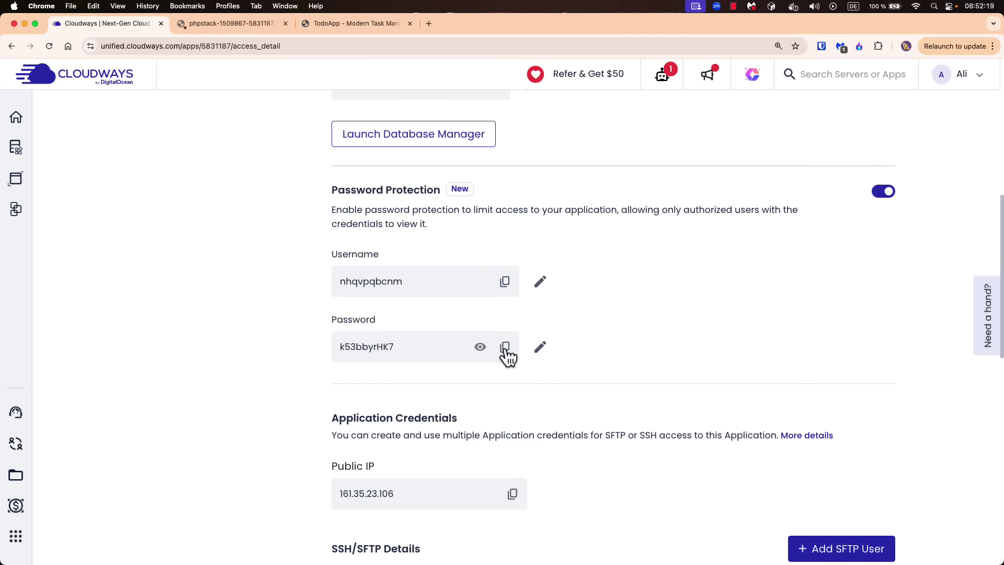
click(505, 347)
click(223, 23)
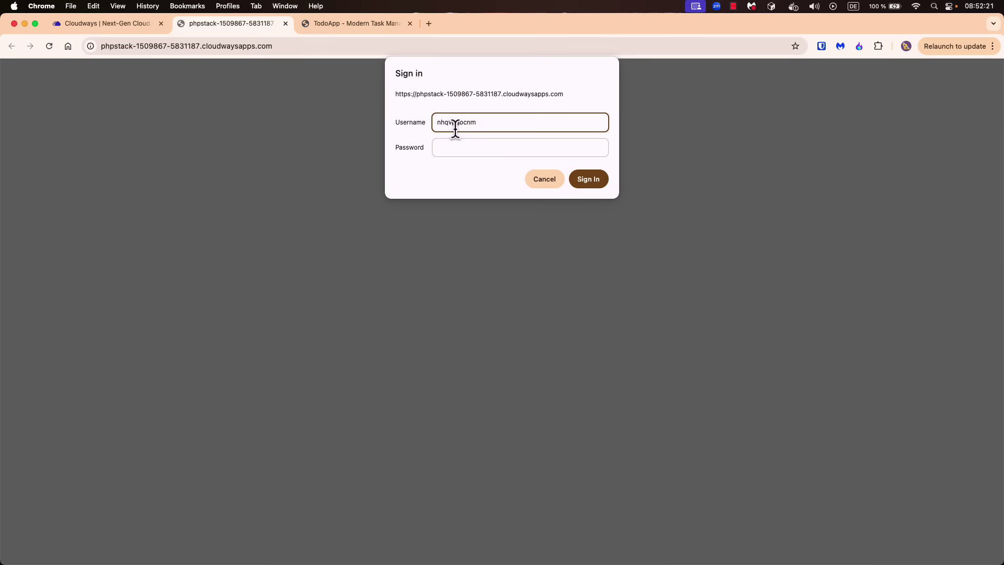
click(463, 147)
key(super+v)
click(589, 178)
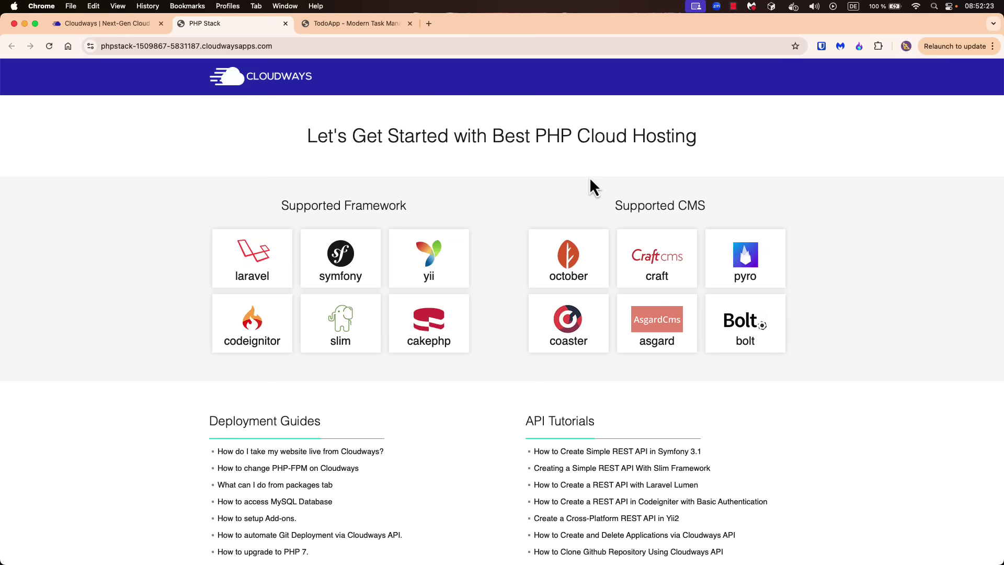
Step: Append todoapp to the staging site URL to load the TodoApp page
click(314, 46)
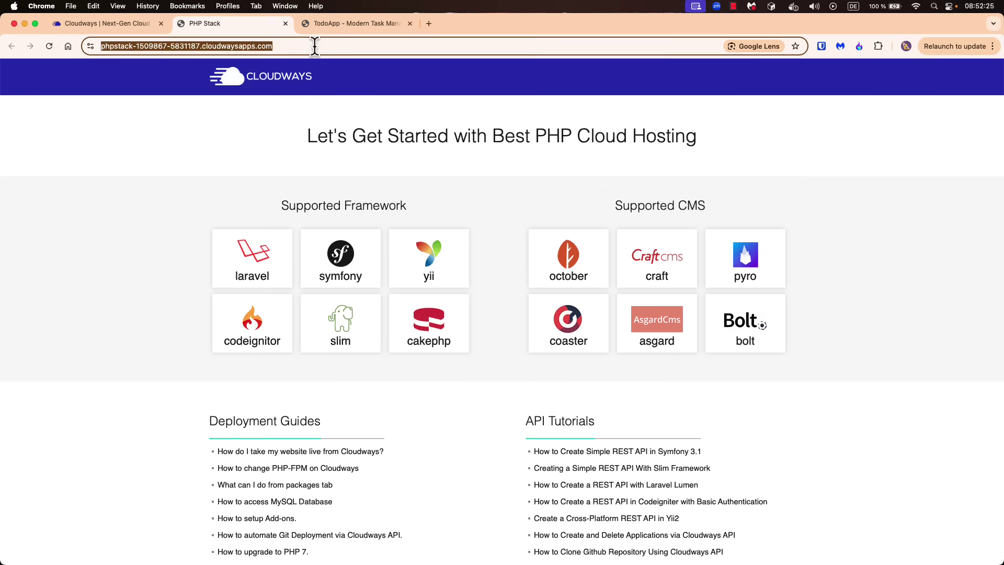
click(314, 47)
text(tod)
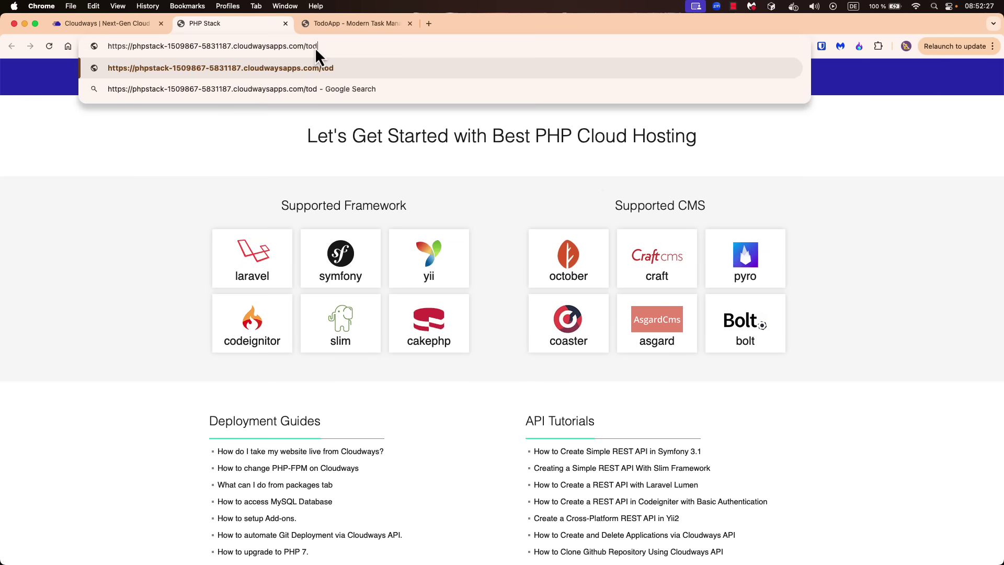
text(oapp)
key(Return)
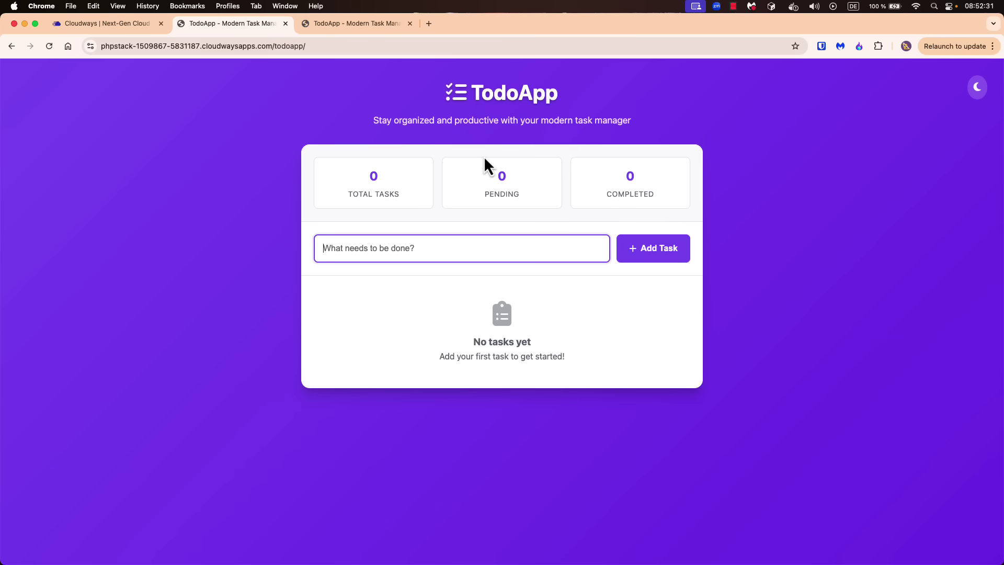
Step: Back in Cloudways, open the staging app's Deployment via GIT page
click(121, 24)
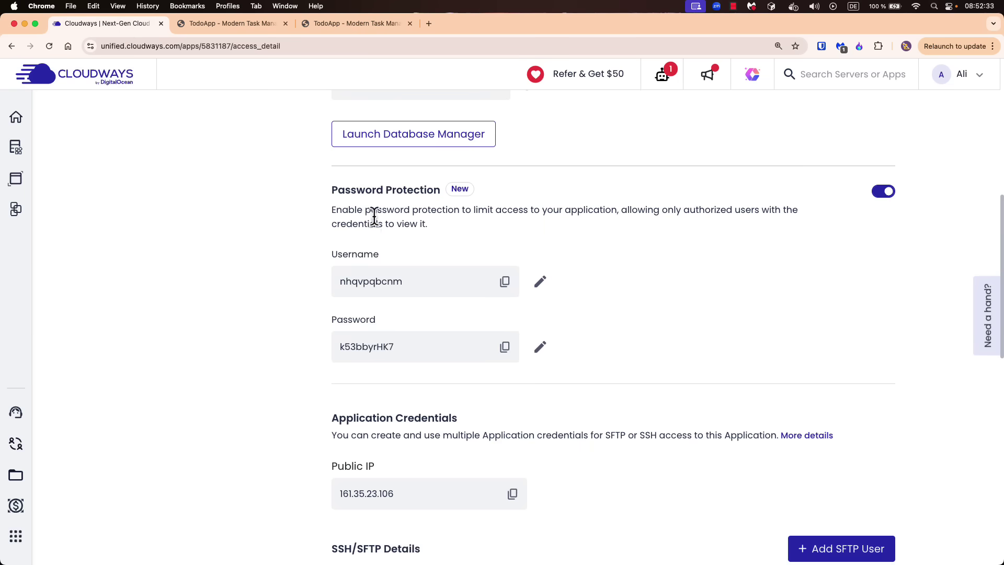
scroll(285, 324, down, 5)
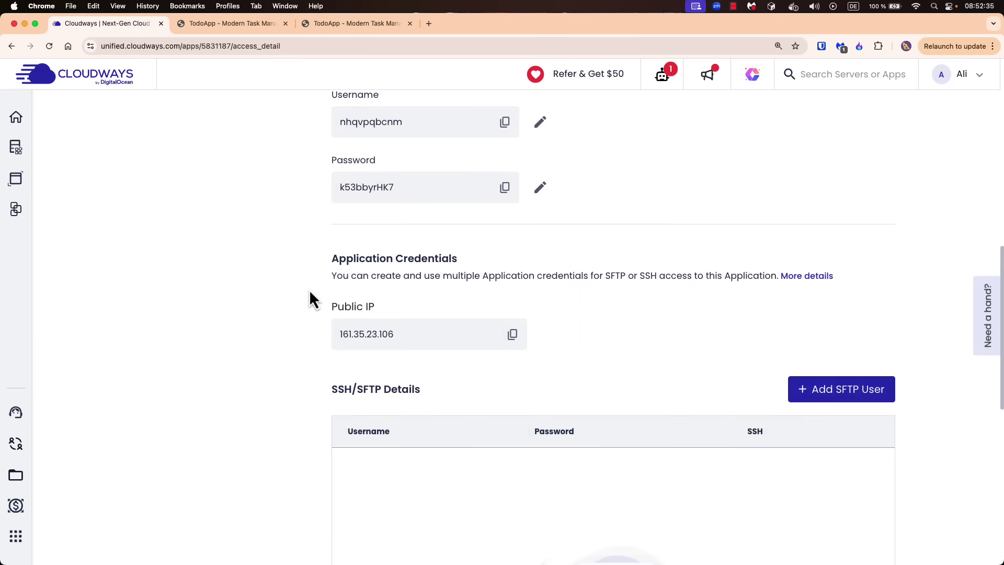
scroll(309, 290, up, 10)
scroll(309, 296, up, 5)
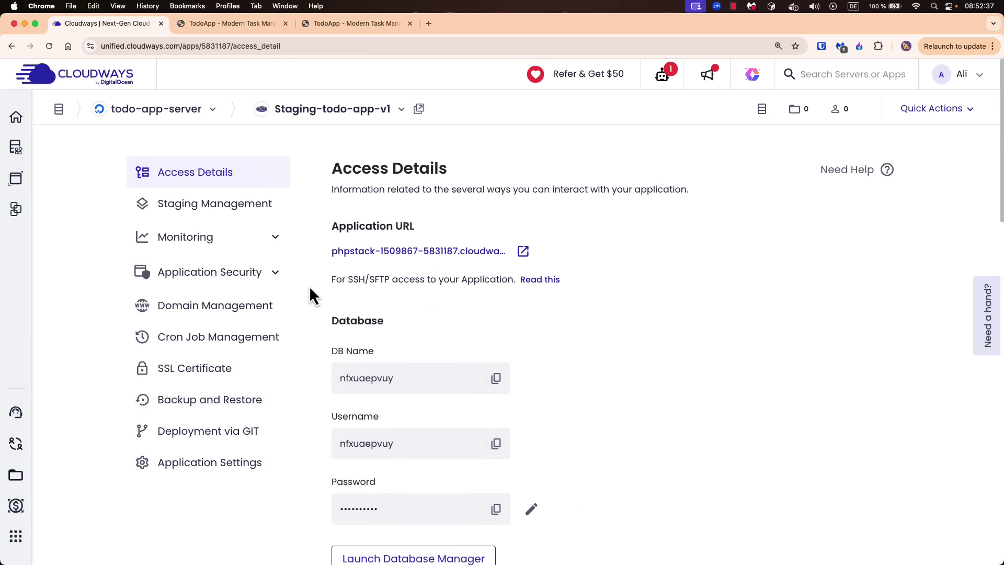
click(213, 431)
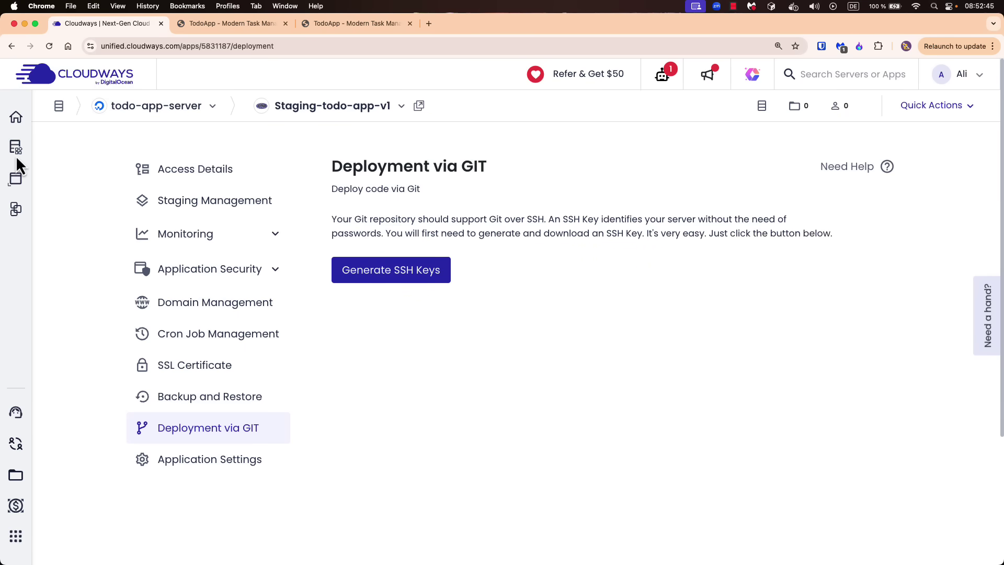
Step: Go to My Servers from the Servers flyout and switch to the Applications list
mouse_move(17, 150)
click(99, 169)
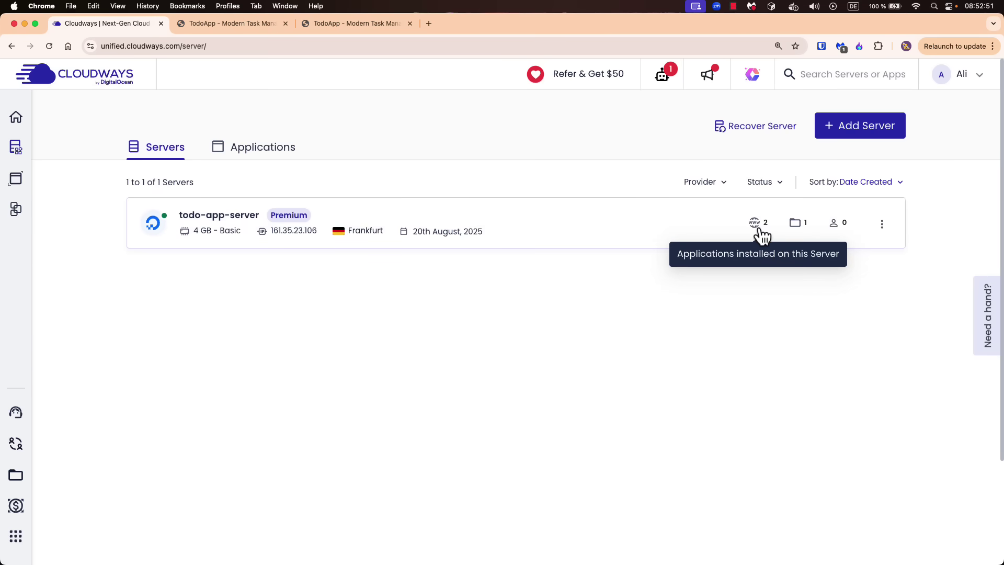
click(268, 149)
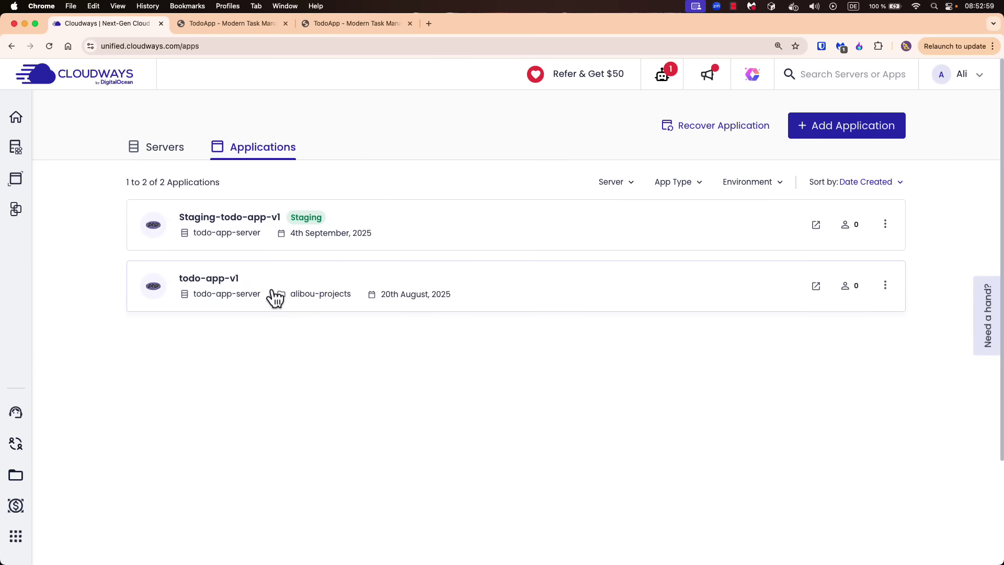
Step: Open Staging-todo-app-v1 and go to its Deployment via GIT section
click(388, 234)
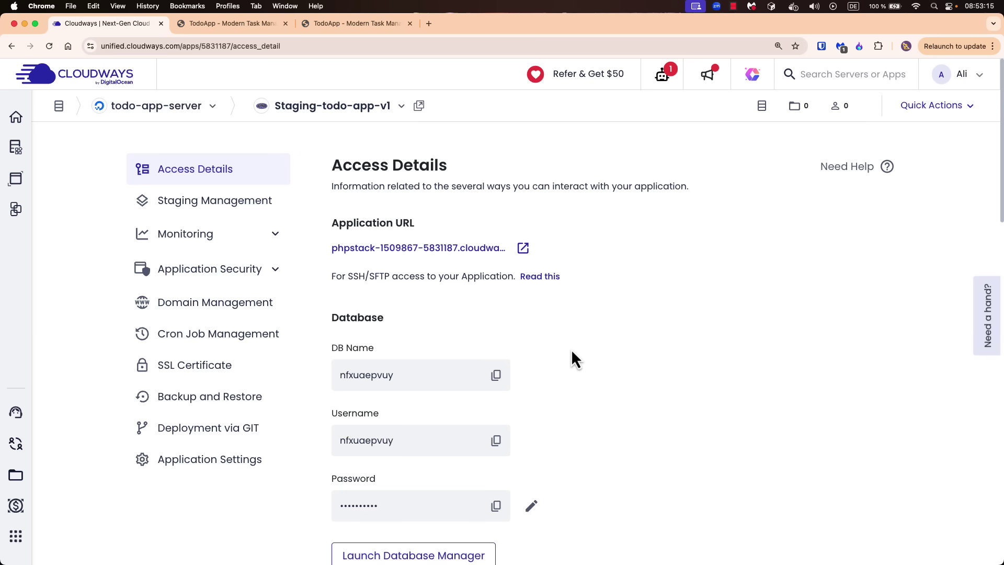
scroll(572, 351, down, 15)
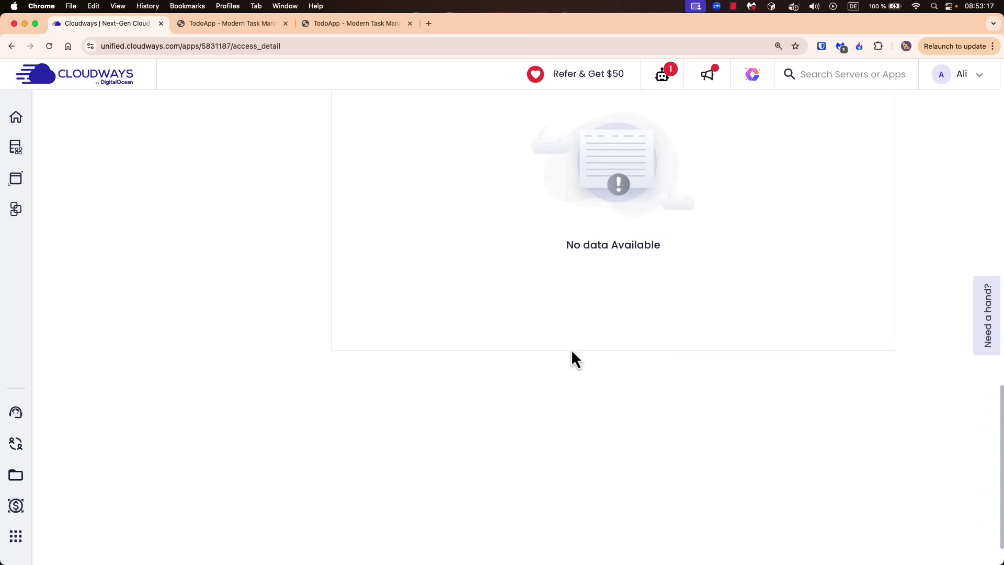
scroll(571, 349, up, 15)
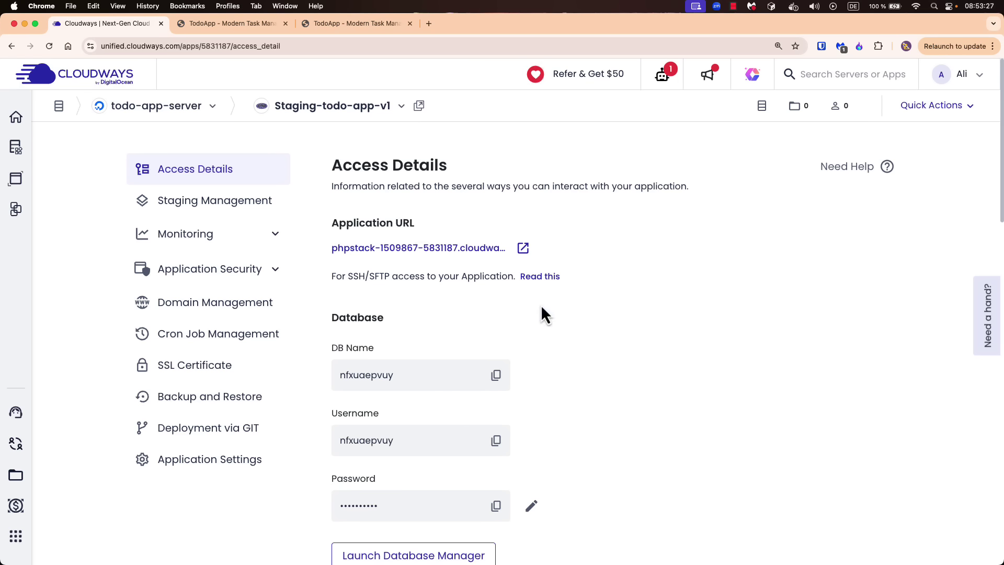
click(215, 430)
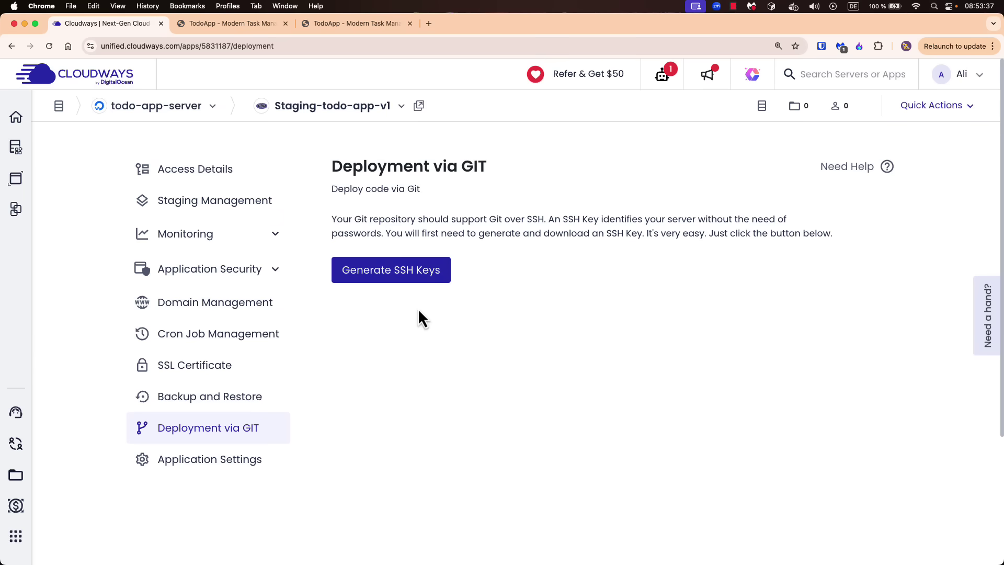
Step: View index.php in IntelliJ IDEA, then come back to the Cloudways Git deployment page
key(ctrl+Right)
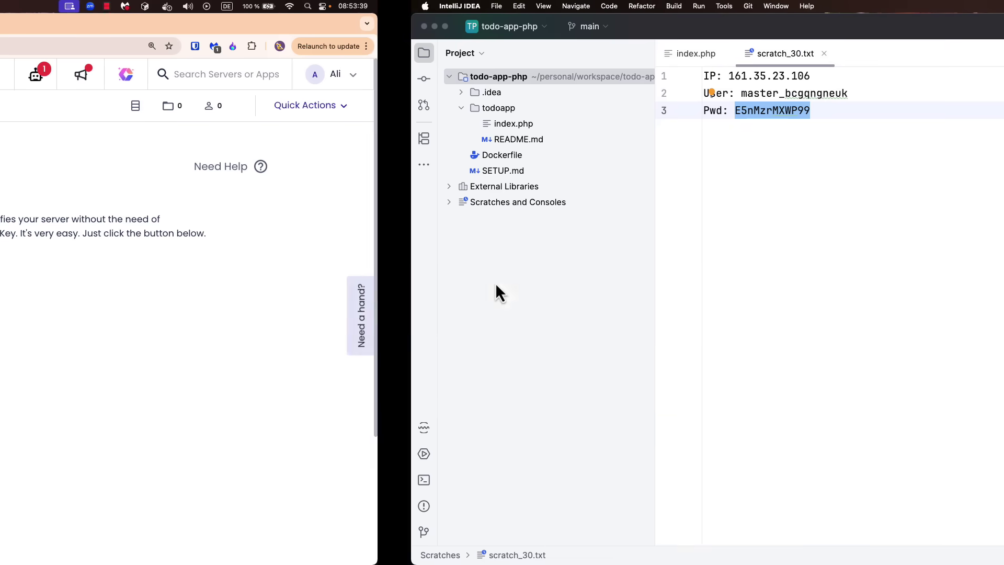
click(285, 54)
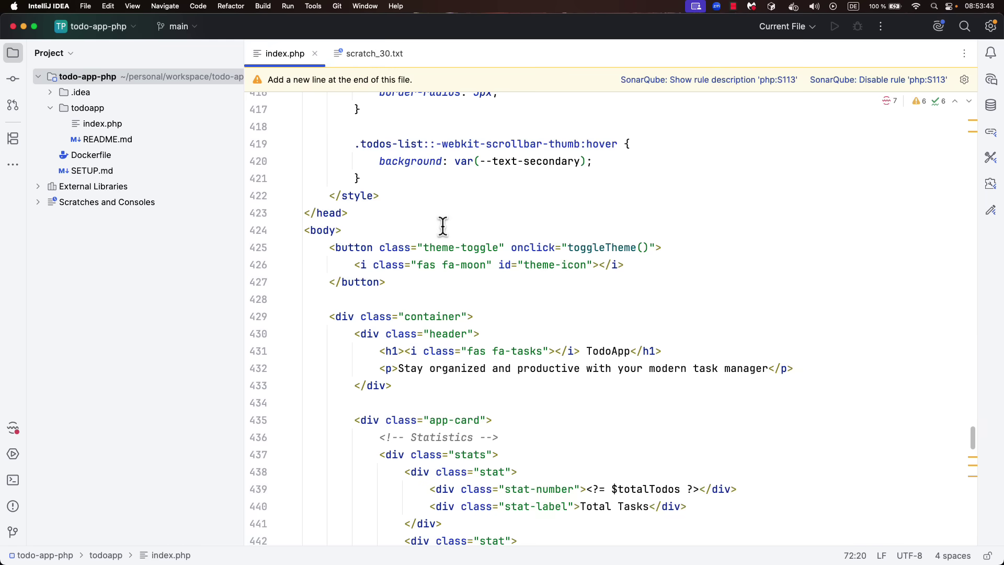
key(ctrl+Left)
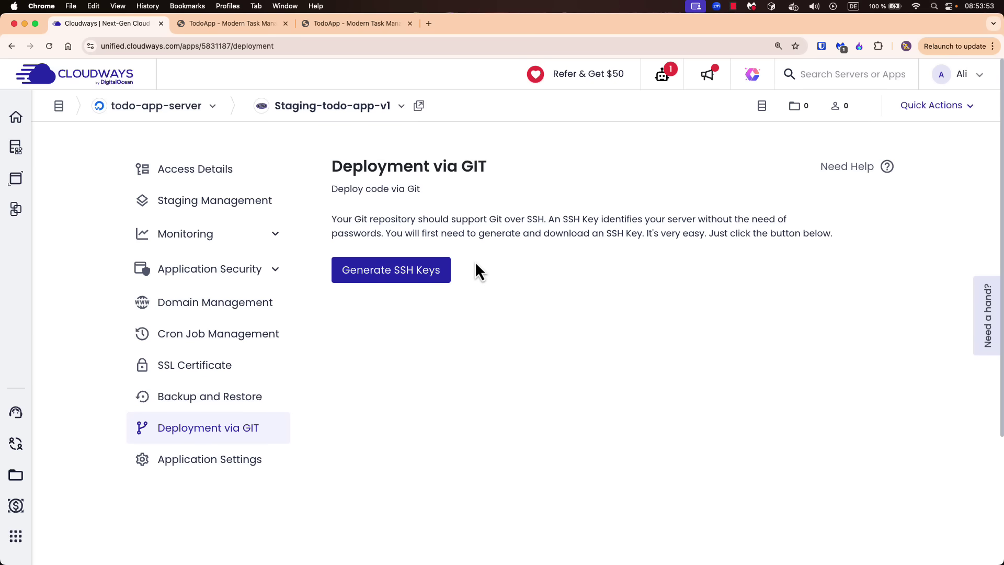
Step: Open Staging Management, check the running TodoApp tab, and return to index.php in IntelliJ
click(199, 200)
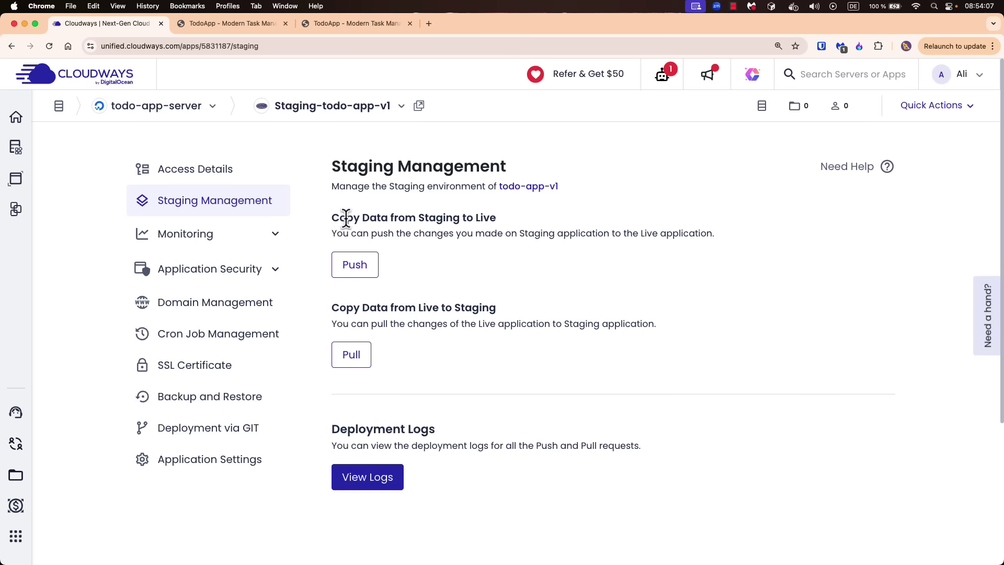
key(super+Tab)
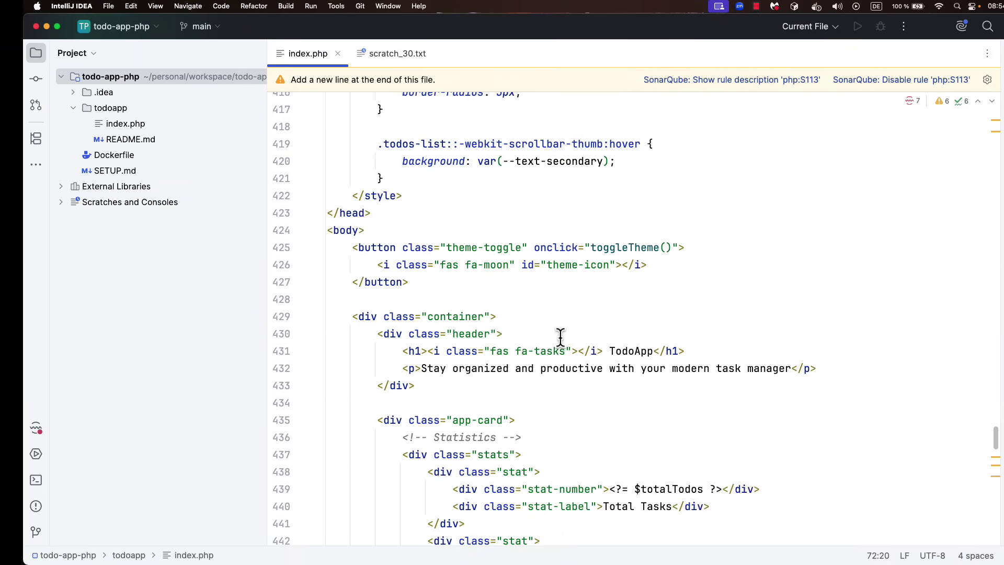
key(super+Tab)
click(349, 26)
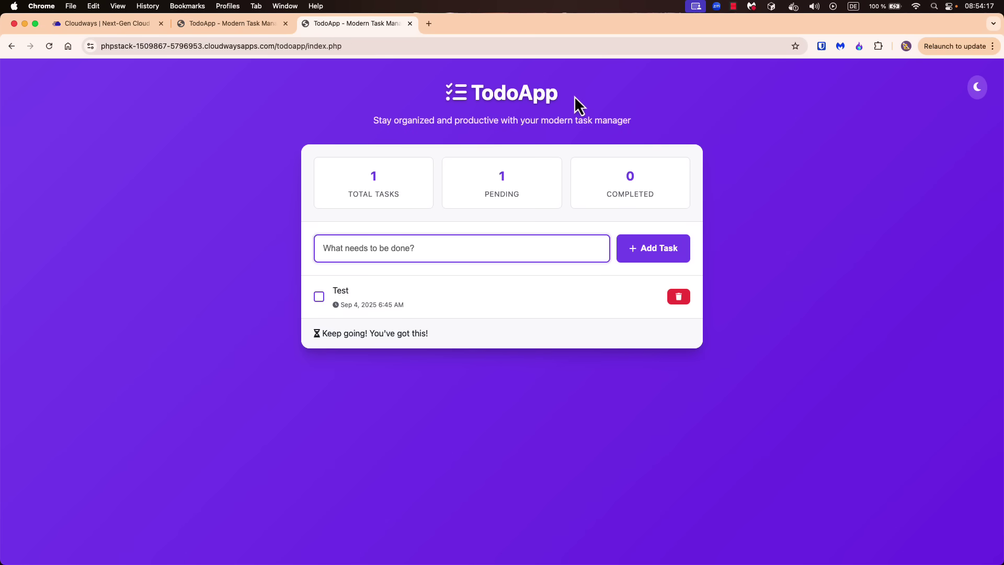
key(super+Tab)
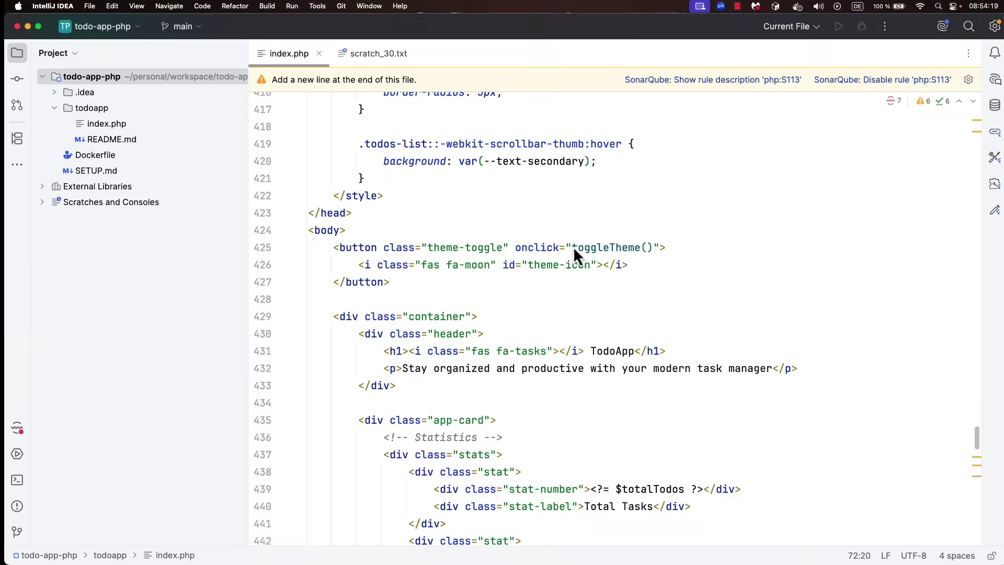
Step: Append '- Title' to the TodoApp heading and stage only index.php, leaving .gitignore out
click(631, 351)
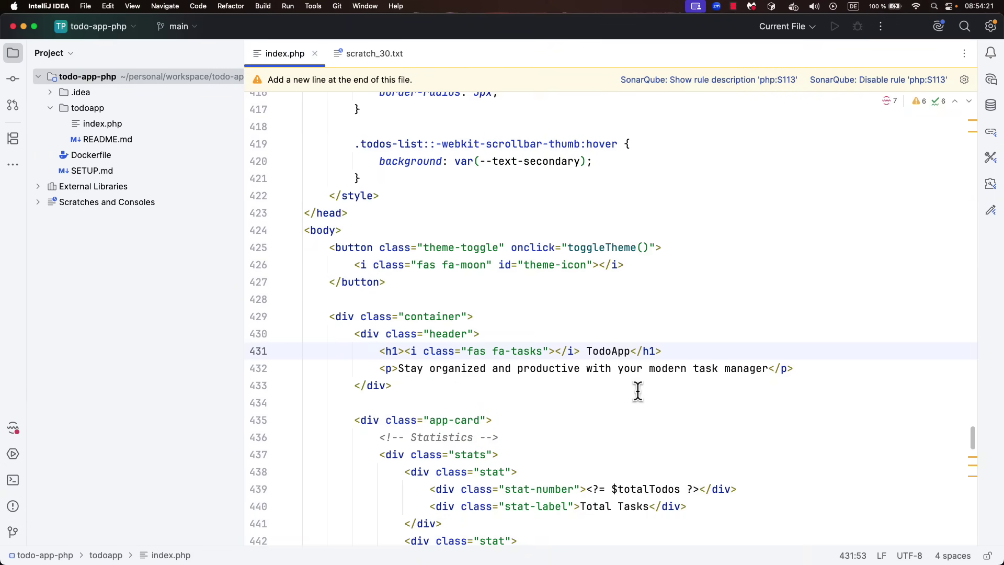
text(- Title)
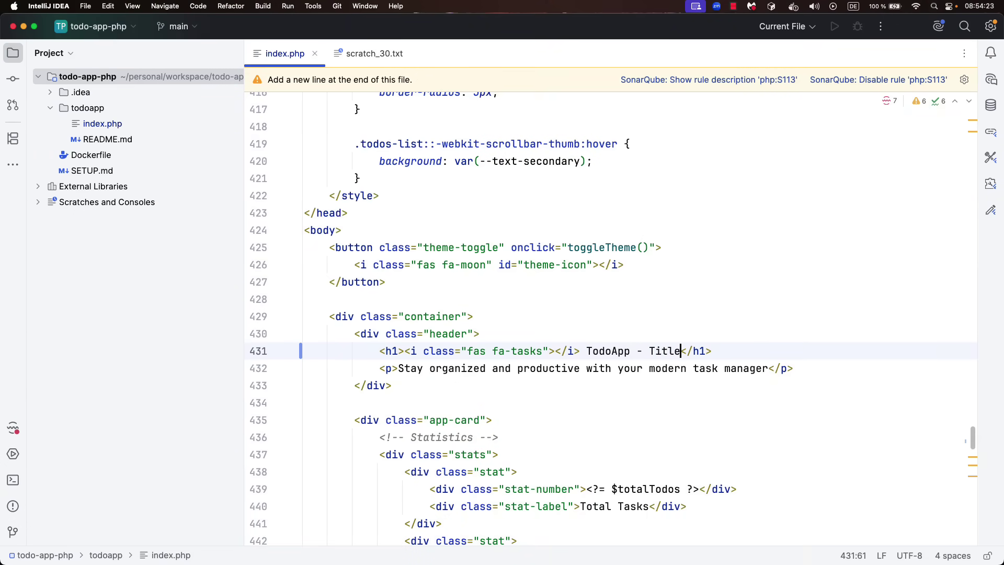
click(13, 80)
click(53, 99)
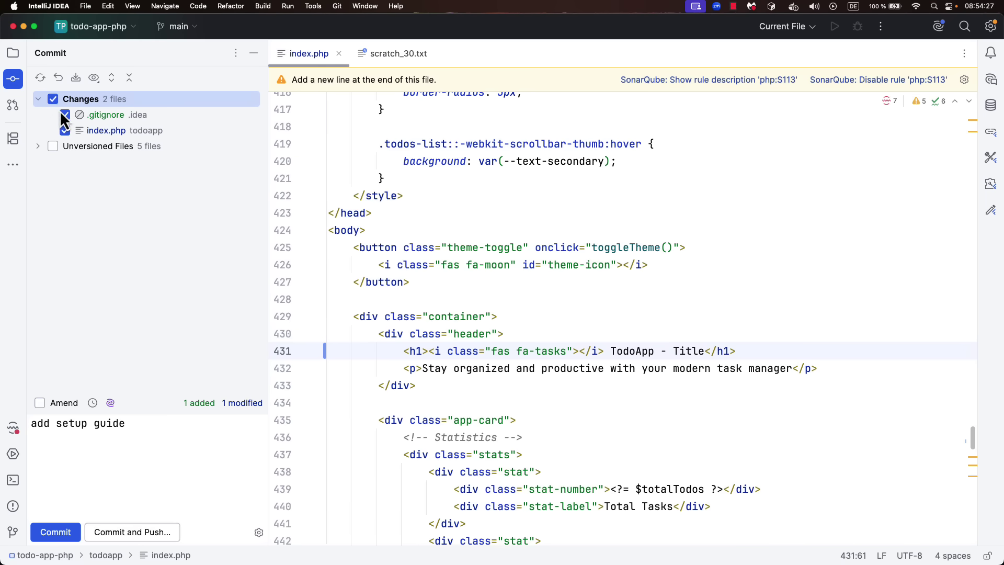
click(64, 114)
Step: Commit index.php with the message 'small change' and push it to origin main
drag(130, 424, 29, 428)
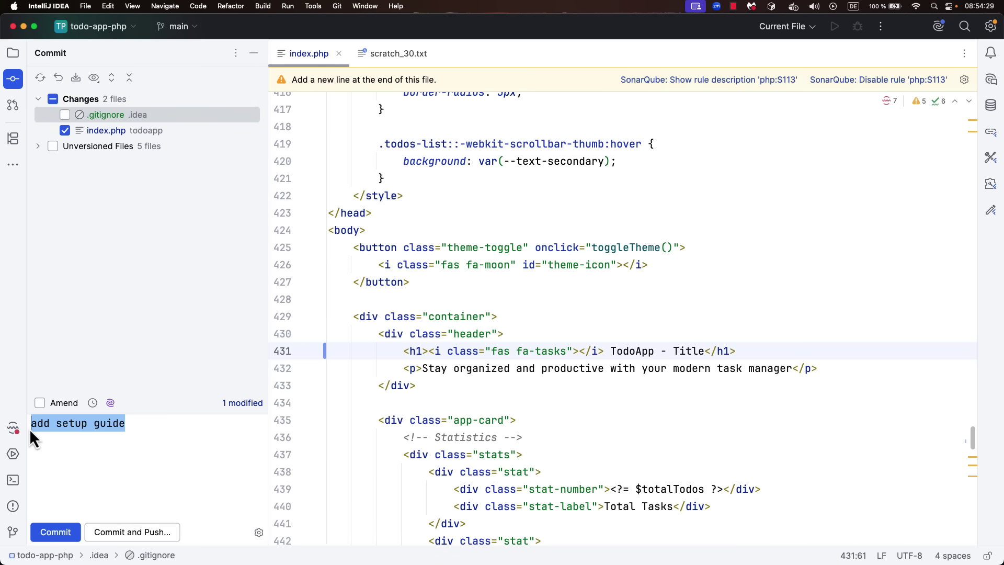
text(small change)
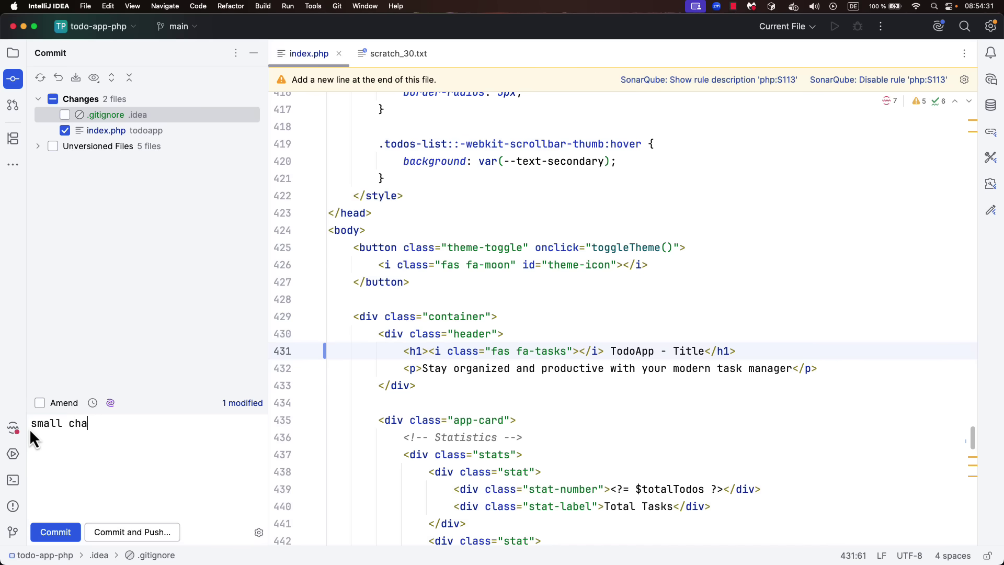
click(102, 537)
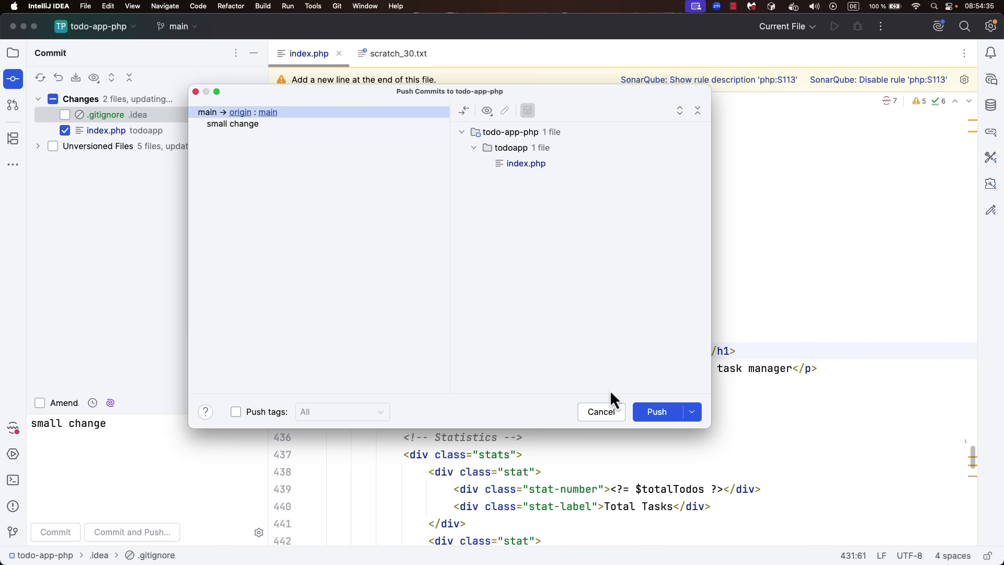
click(655, 413)
key(super+Tab)
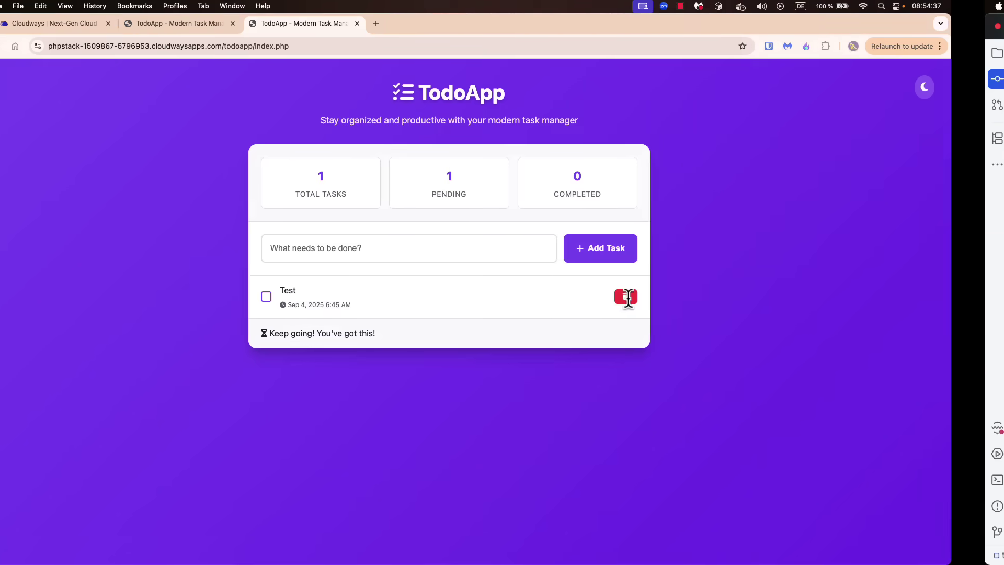
Step: Switch to todo-app-v1 and open its Deployment via GIT page (todo-app-php, main, public_html/)
click(105, 26)
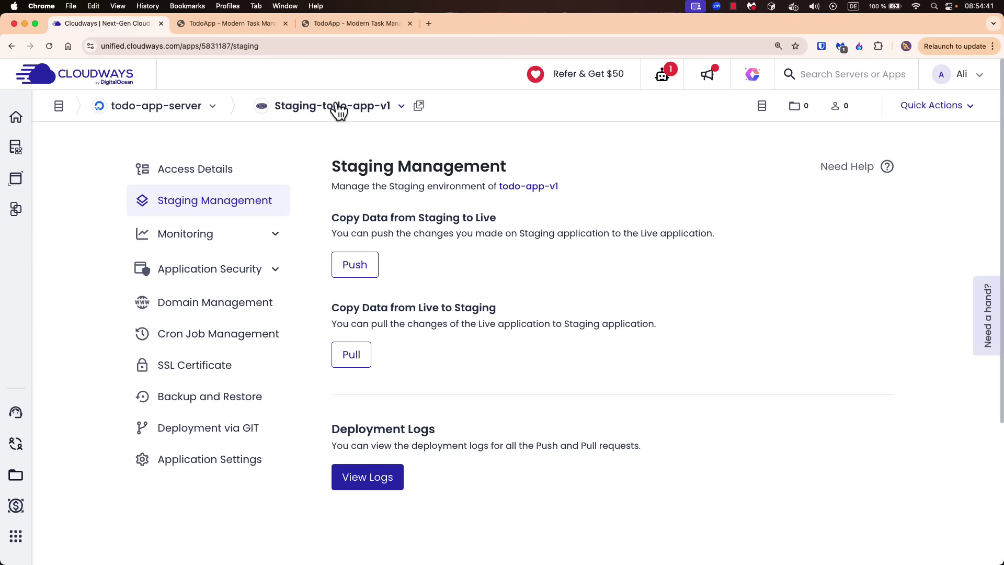
click(400, 108)
click(347, 197)
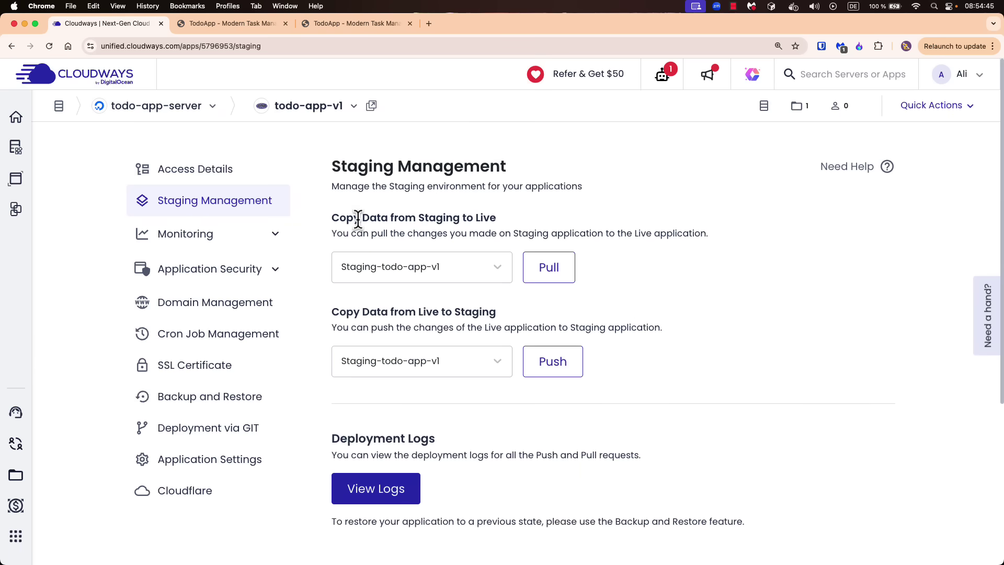
click(211, 431)
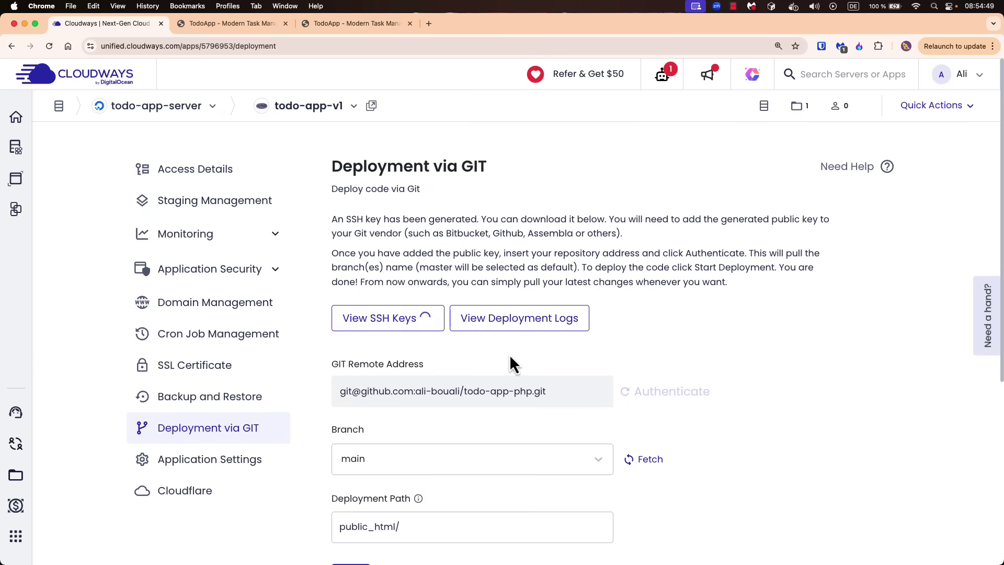
scroll(725, 346, down, 3)
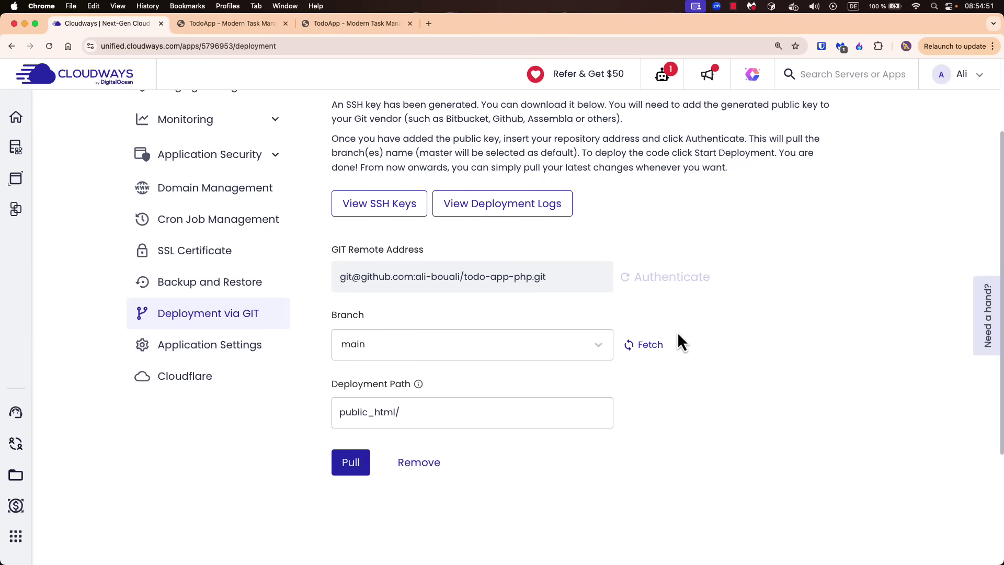
scroll(678, 335, up, 1)
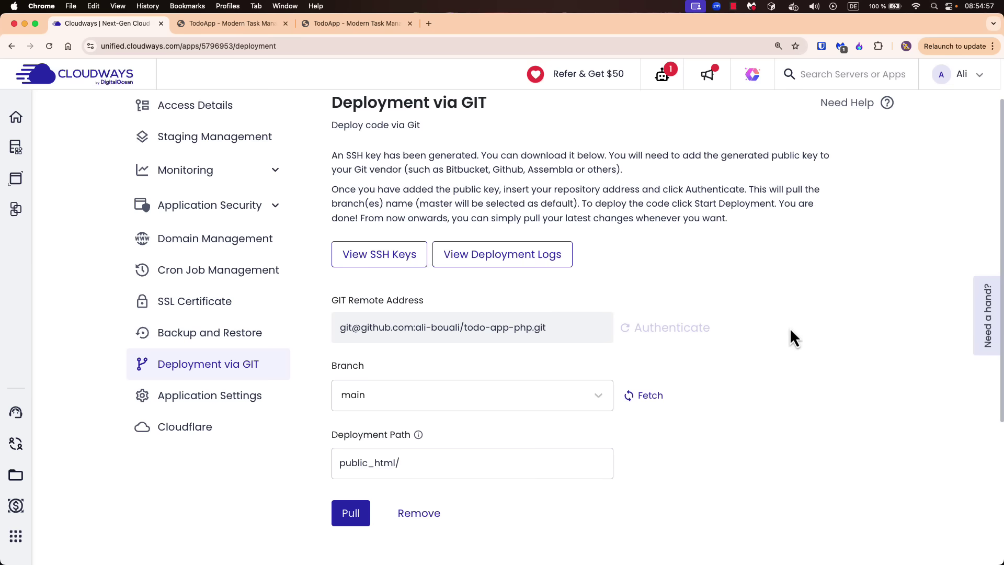
Step: Pull the main branch into the live todo-app-v1, checking the TodoApp page meanwhile
click(351, 513)
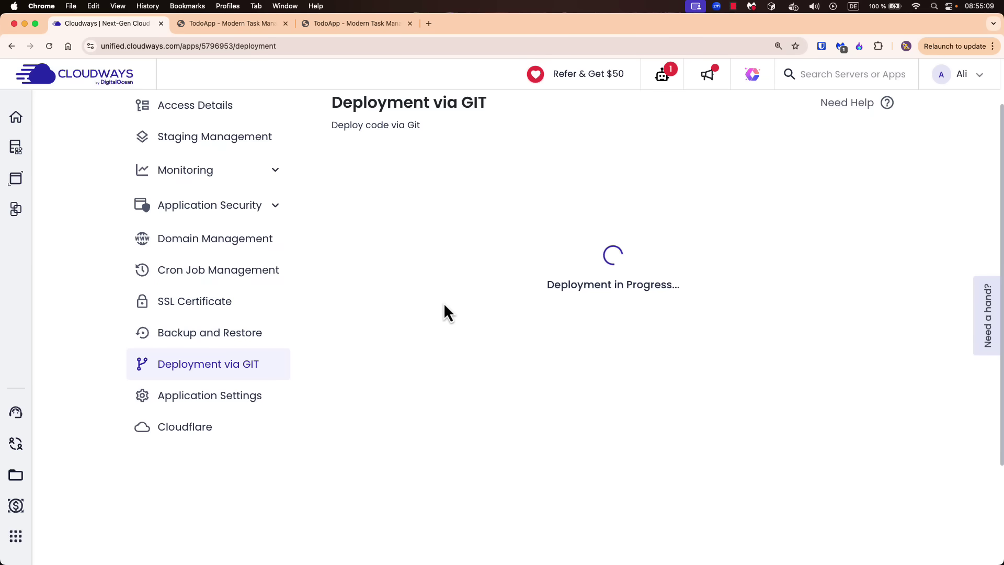
click(220, 25)
click(122, 22)
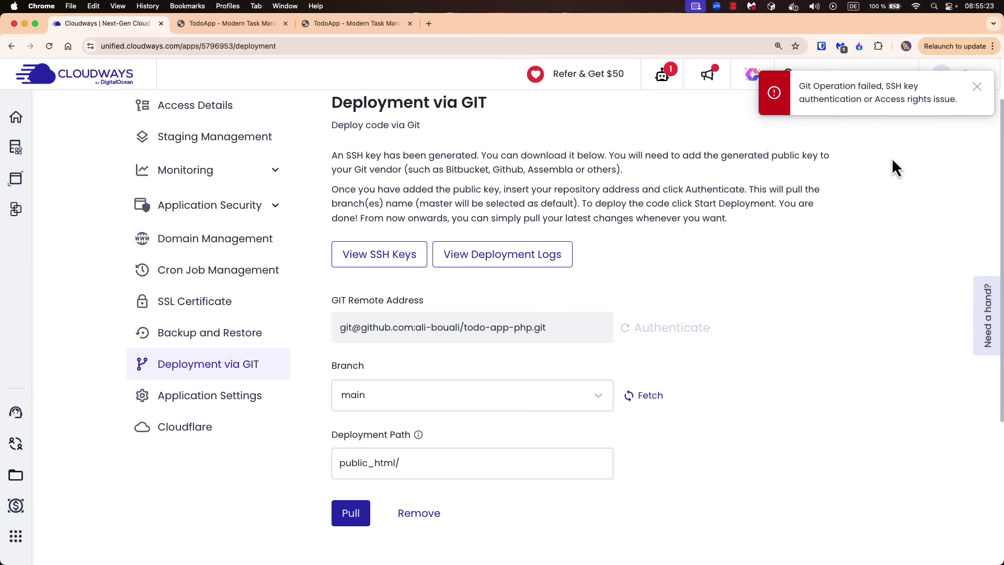
Step: Dismiss the SSH key error, retry the pull, and bring up the application list
click(976, 87)
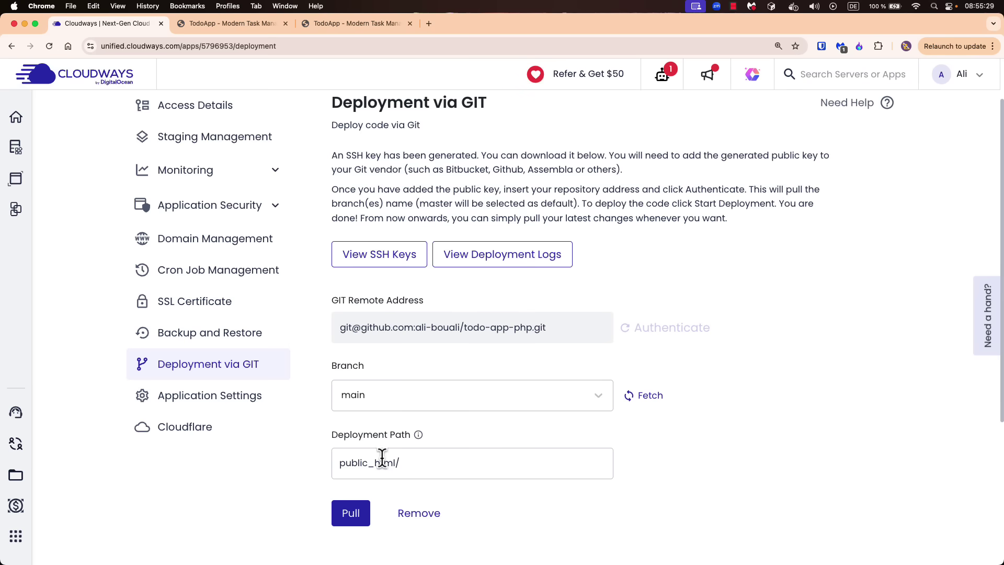
click(357, 510)
scroll(157, 131, up, 3)
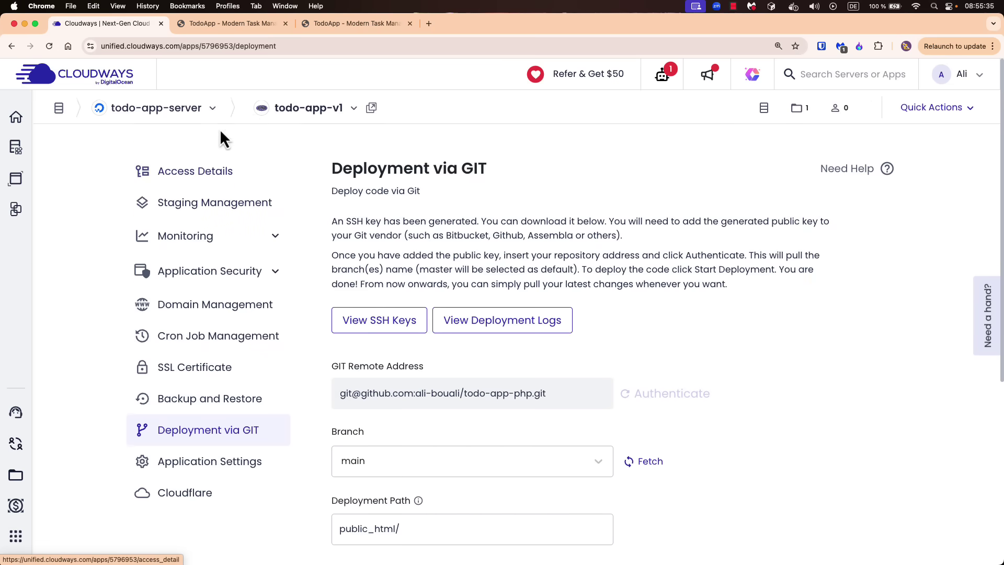
click(298, 113)
Step: Open Staging-todo-app-v1's Staging Management page and briefly expand Monitoring and Application Security
click(311, 170)
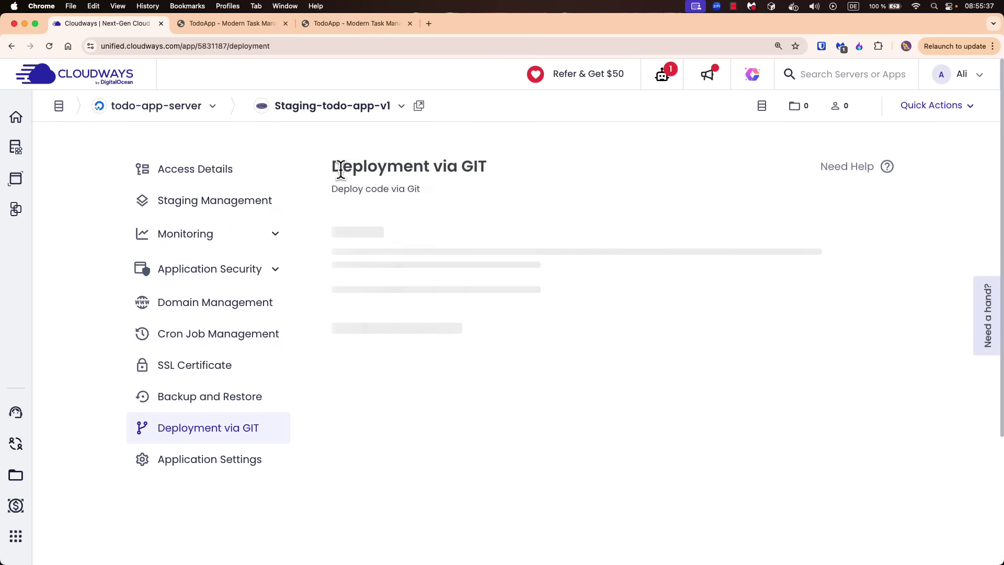
click(231, 207)
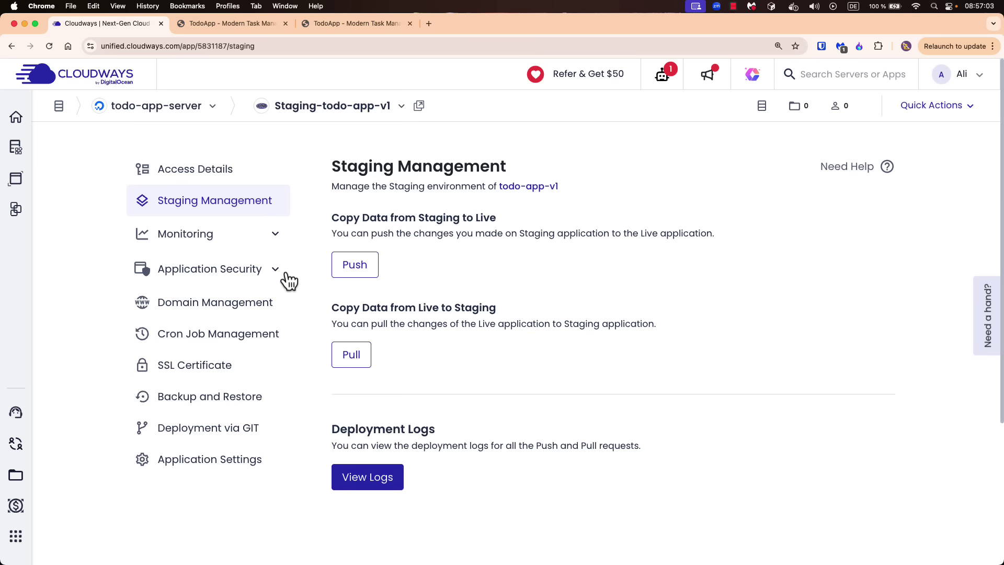
click(230, 240)
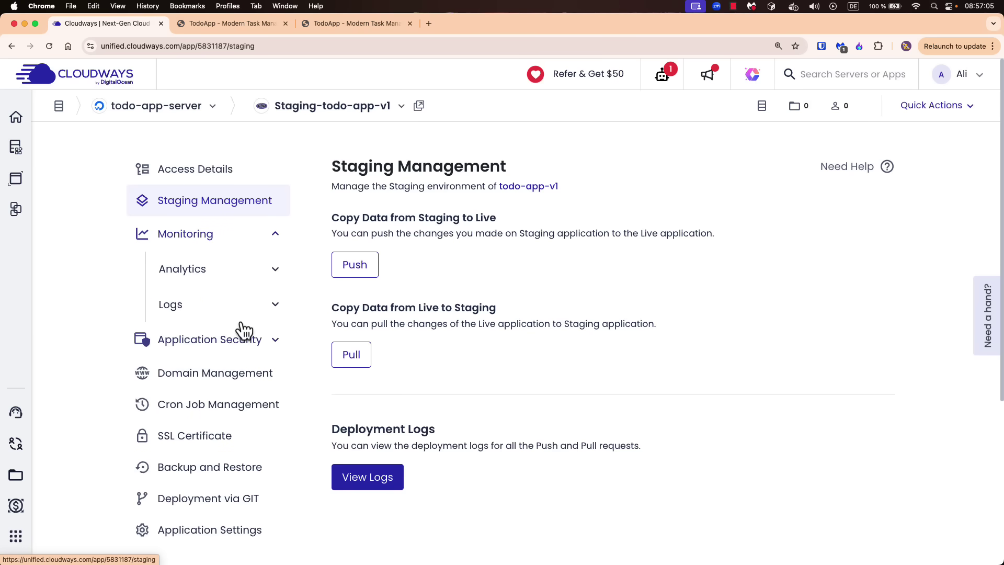
click(238, 349)
click(236, 353)
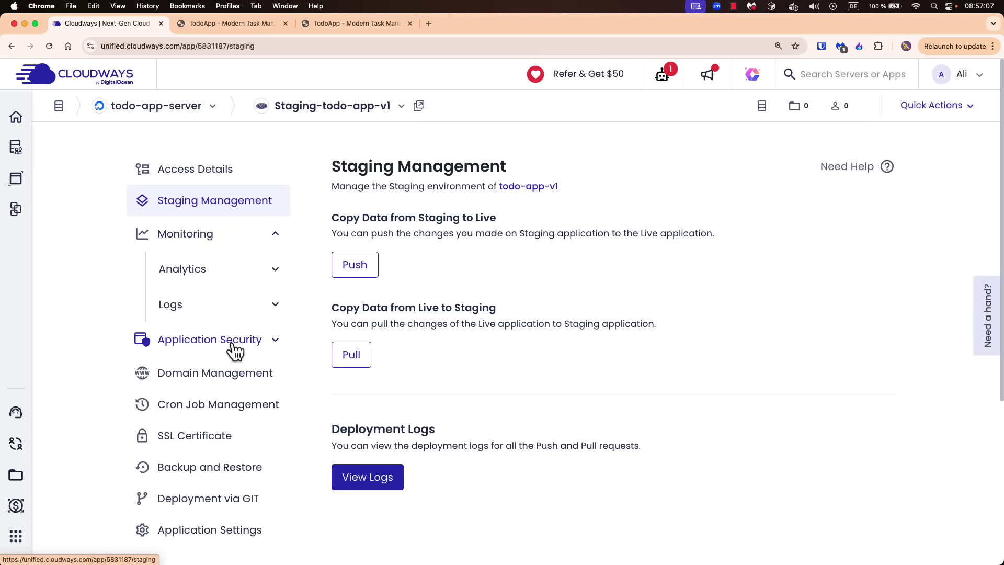
click(234, 240)
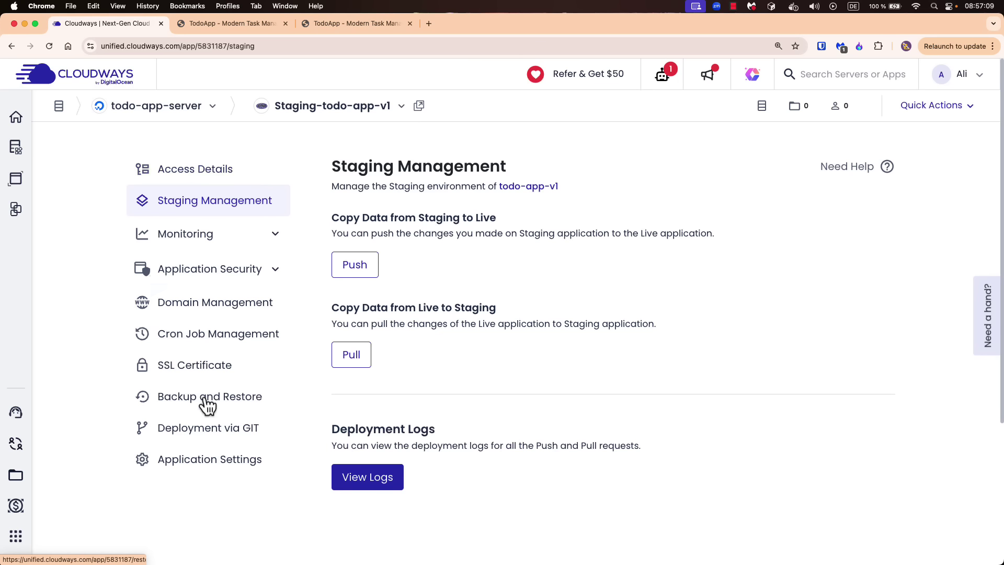